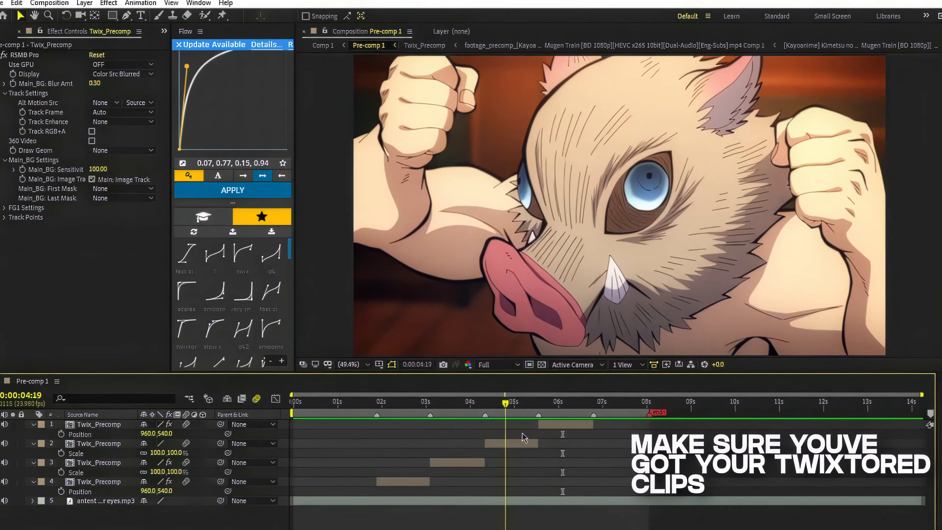
# Preview from 1:22, then keyframe layer 5's Scale at 135%
pyautogui.moveTo(523, 437); pyautogui.dragTo(382, 434)
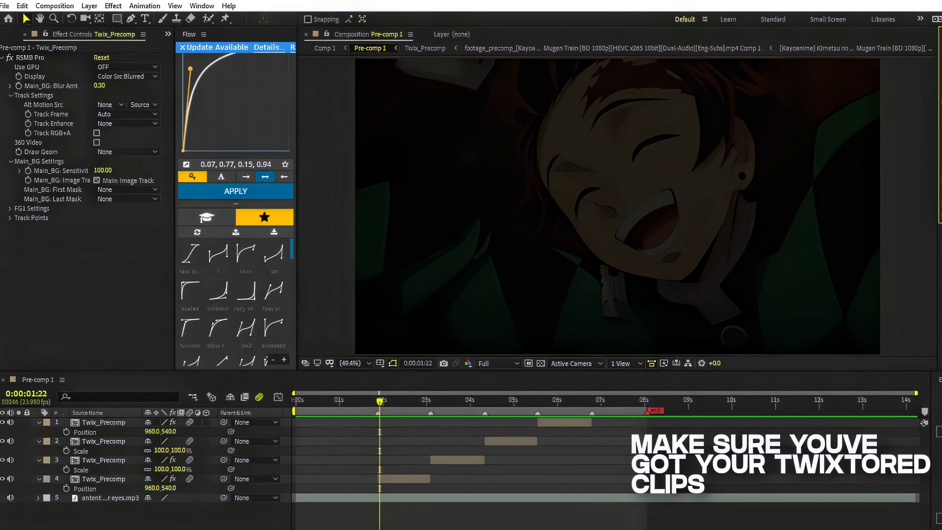
pyautogui.press('space')
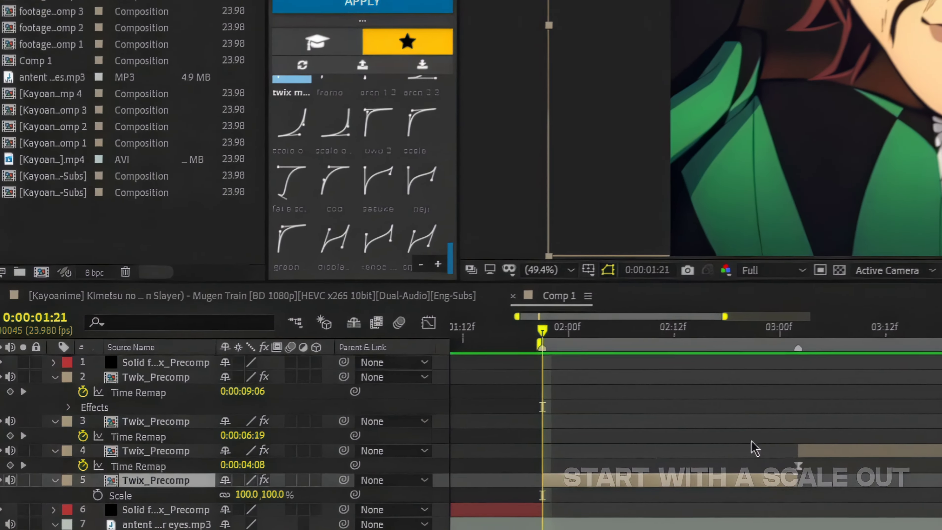
pyautogui.press('s')
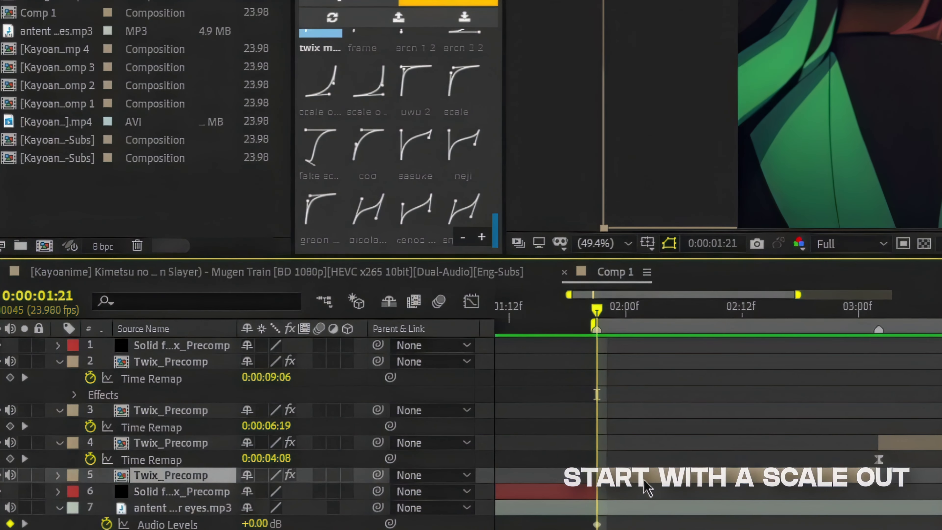
pyautogui.press('s')
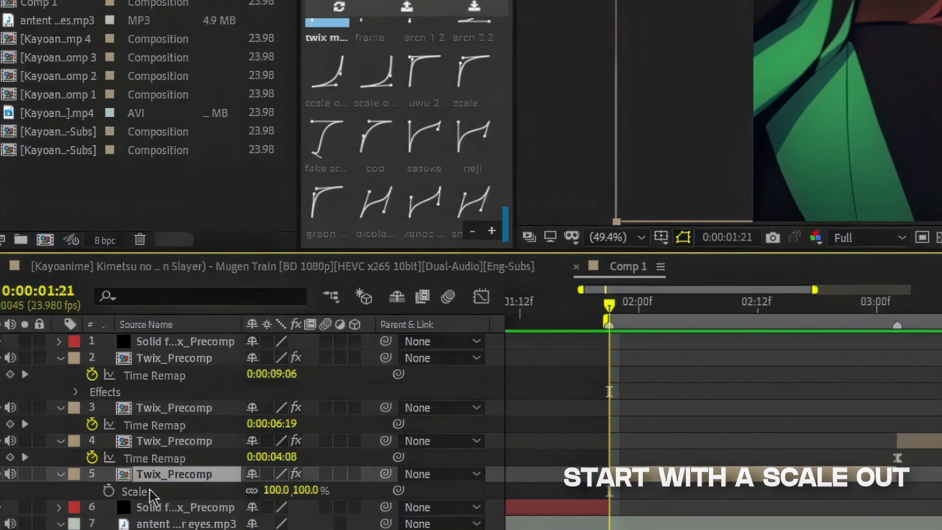
pyautogui.click(108, 491)
pyautogui.click(311, 490)
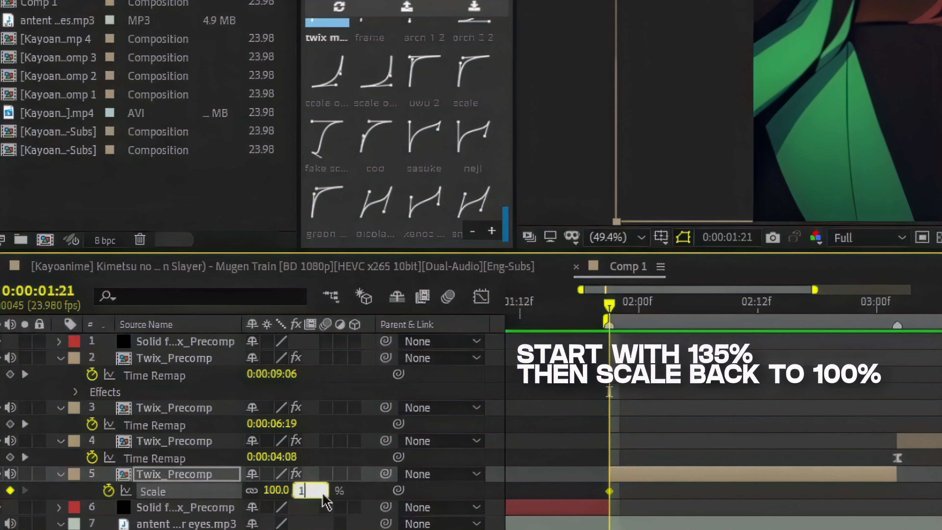
pyautogui.write('35')
pyautogui.press('Return')
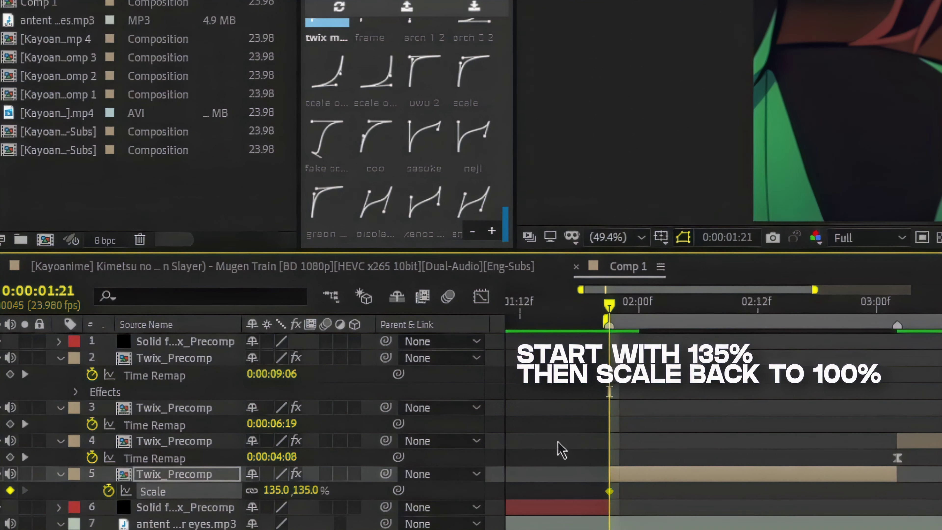
# Add a second Scale keyframe on layer 5 at 100%
pyautogui.rightClick(199, 491)
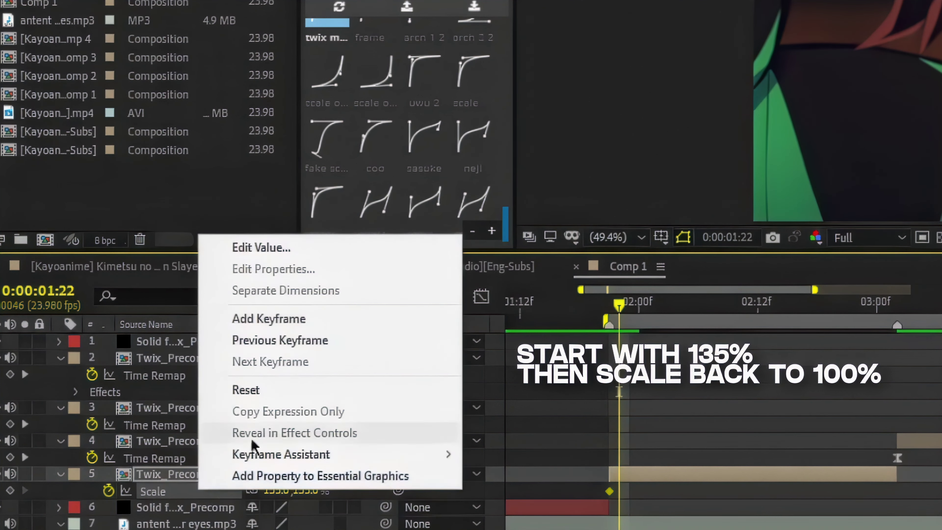
pyautogui.click(144, 489)
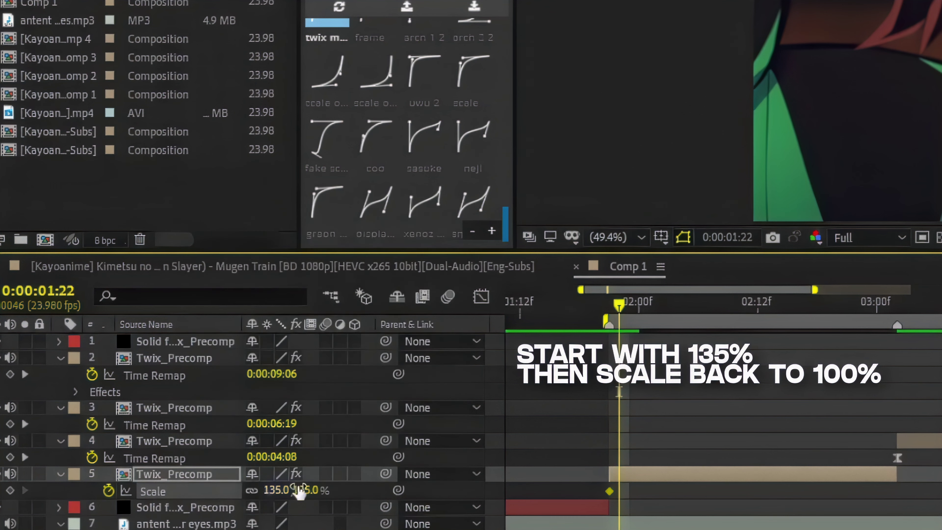
pyautogui.write('100')
pyautogui.press('Return')
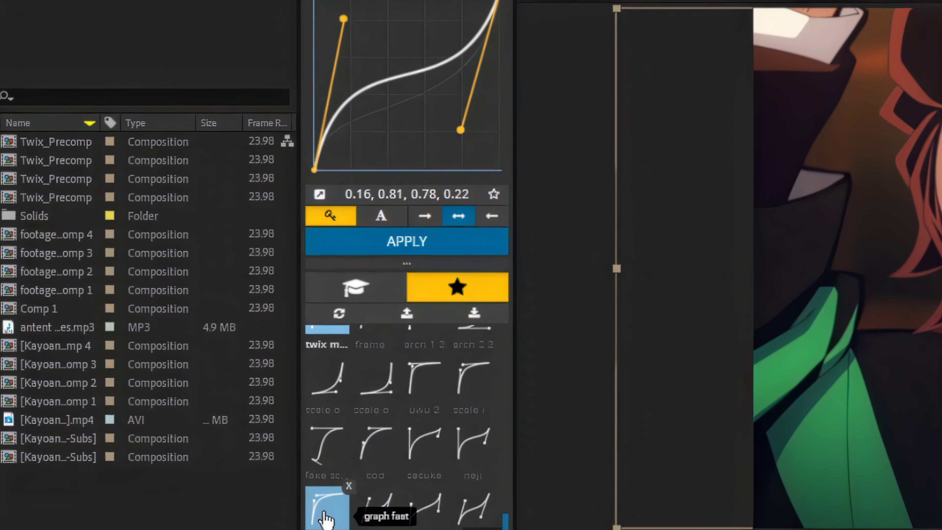
# Apply the fast 0.07, 0.77, 0.15, 0.94 Flow ease to the Scale keyframes and end the work area at 3:01
pyautogui.click(326, 518)
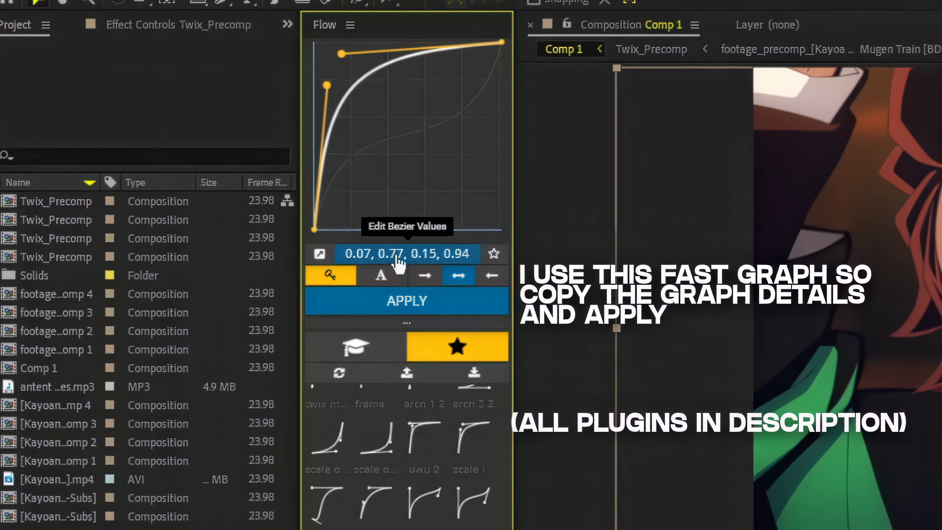
pyautogui.click(399, 313)
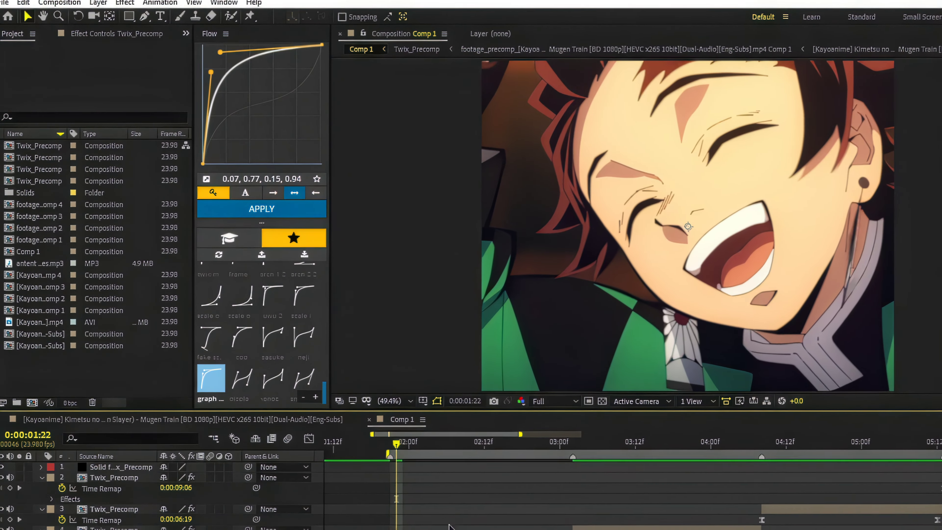
pyautogui.moveTo(383, 430); pyautogui.dragTo(550, 463)
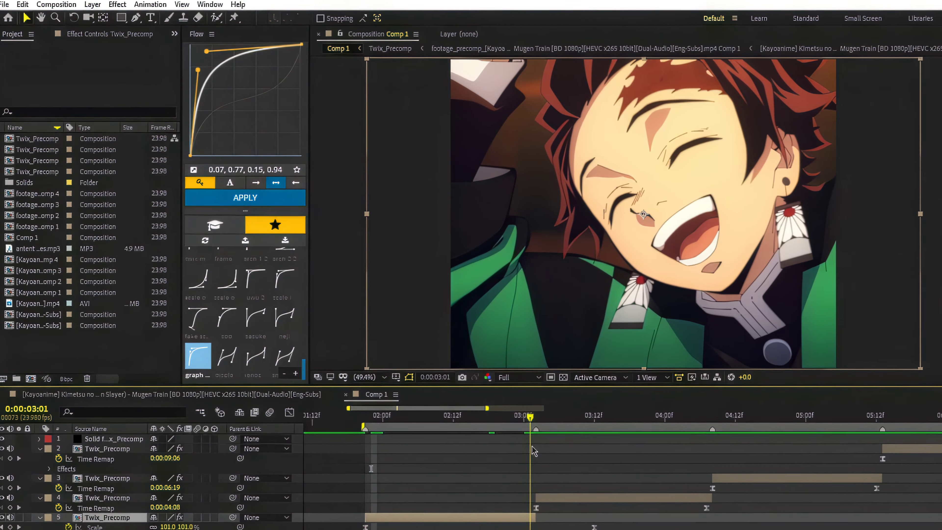
pyautogui.press('n')
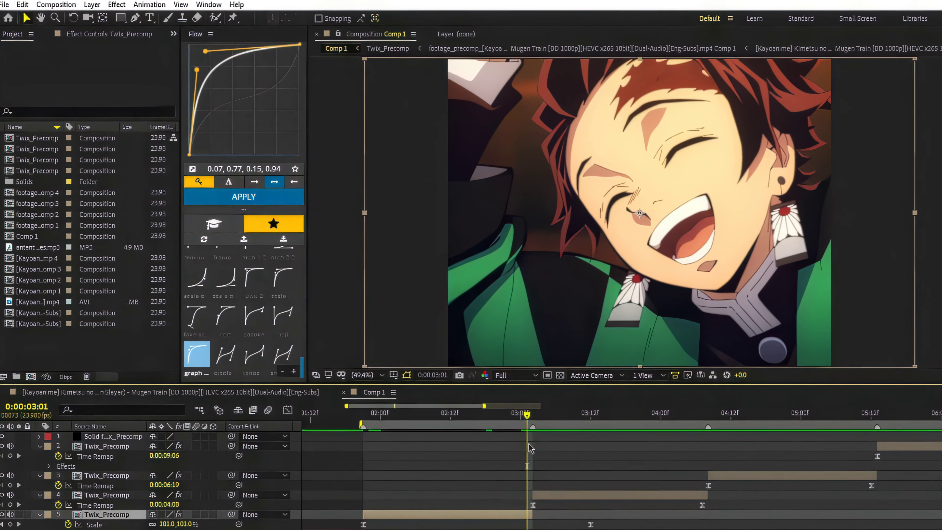
# Preview the eased scale-out starting from 1:21
pyautogui.press('space')
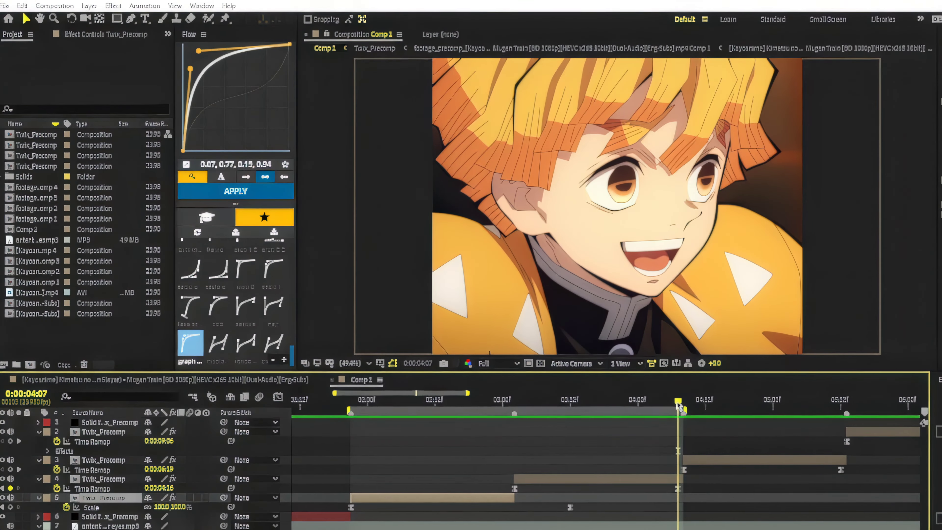
pyautogui.moveTo(676, 403); pyautogui.dragTo(351, 433)
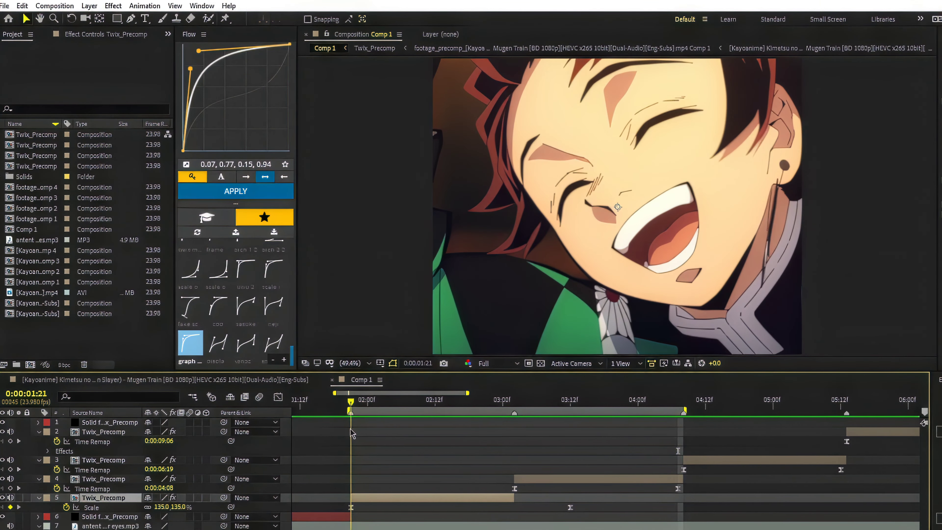
pyautogui.moveTo(350, 406); pyautogui.dragTo(417, 408)
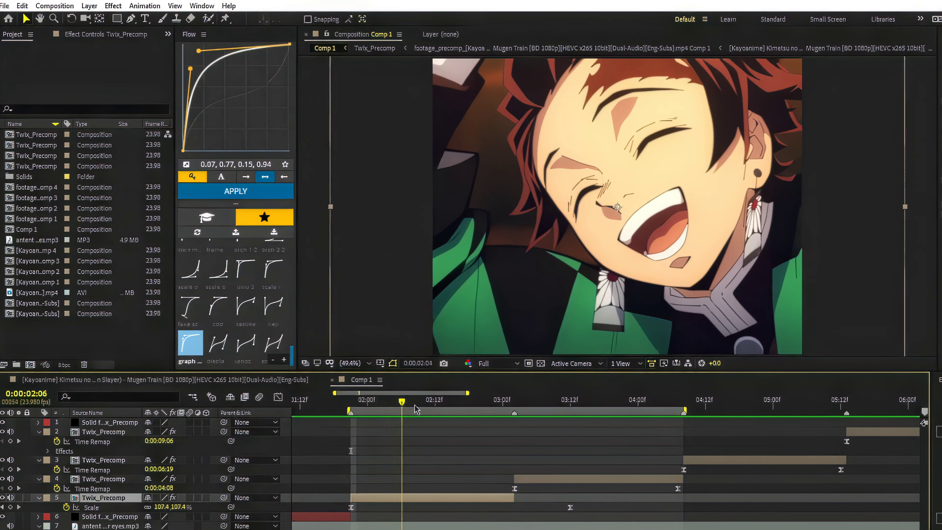
pyautogui.press('space')
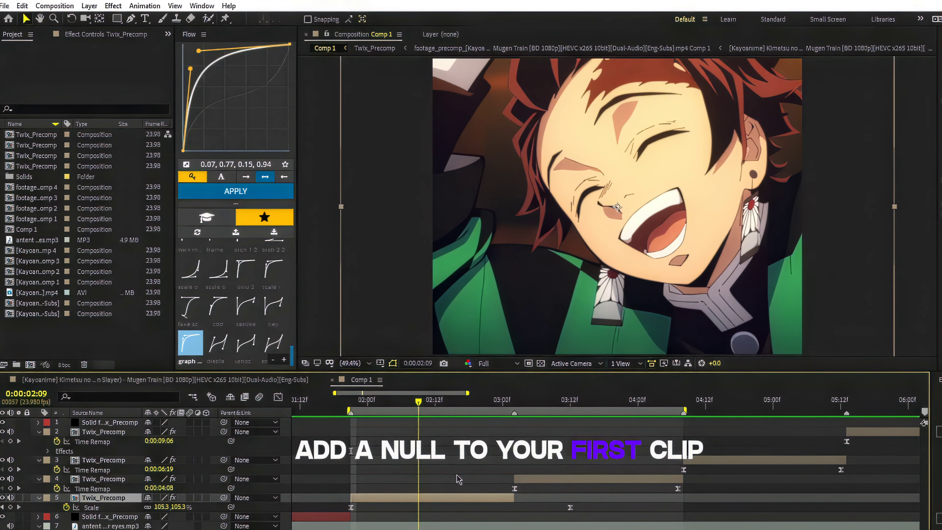
# Add Null 1 as the first clip's parent and shift its Position keyframes later
pyautogui.hotkey('ctrl', 'alt', 'shift', 'y')
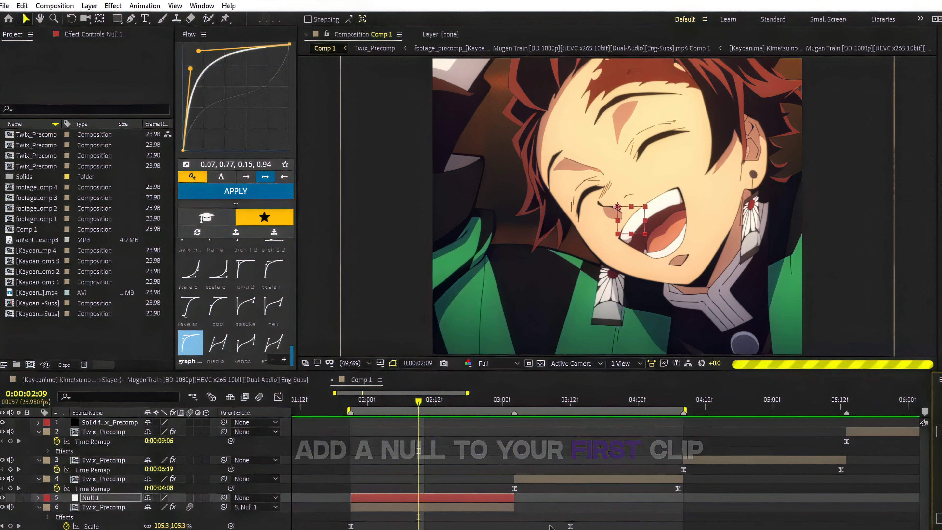
pyautogui.press('u')
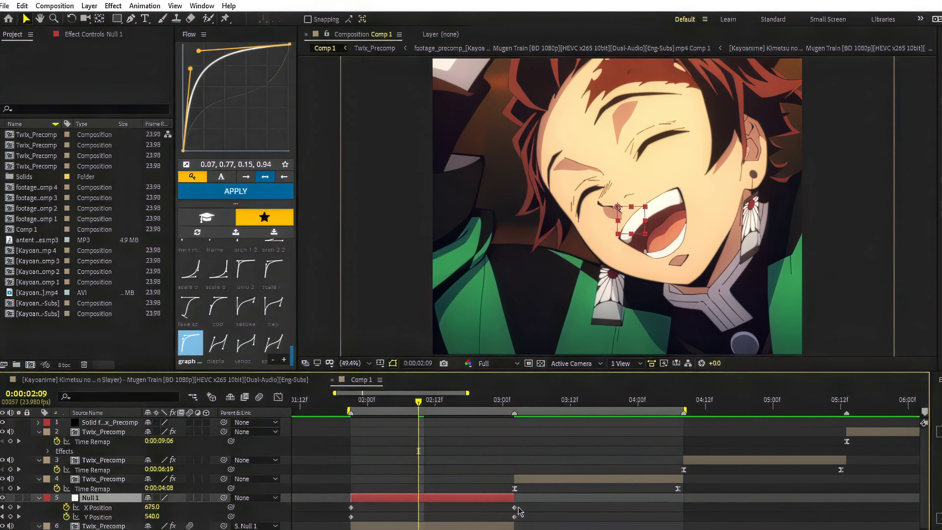
pyautogui.moveTo(515, 507); pyautogui.dragTo(509, 507)
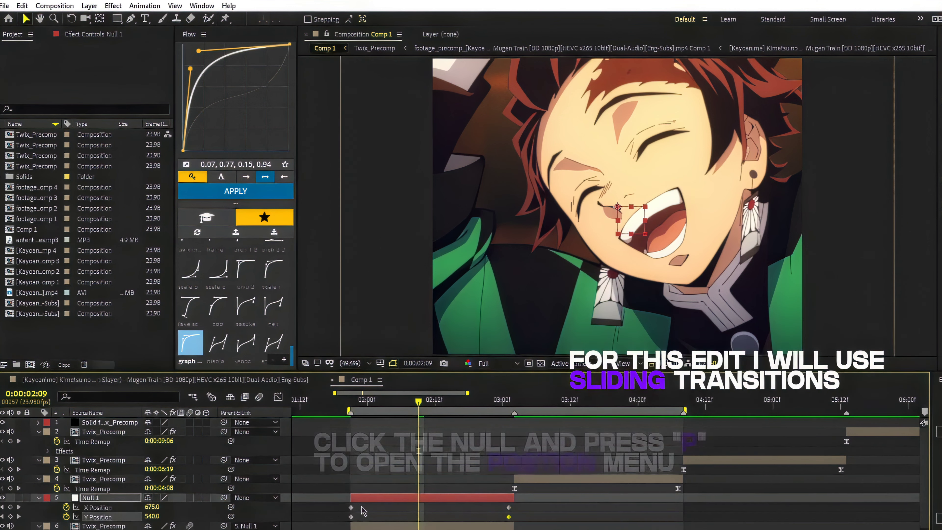
pyautogui.moveTo(351, 512); pyautogui.dragTo(443, 518)
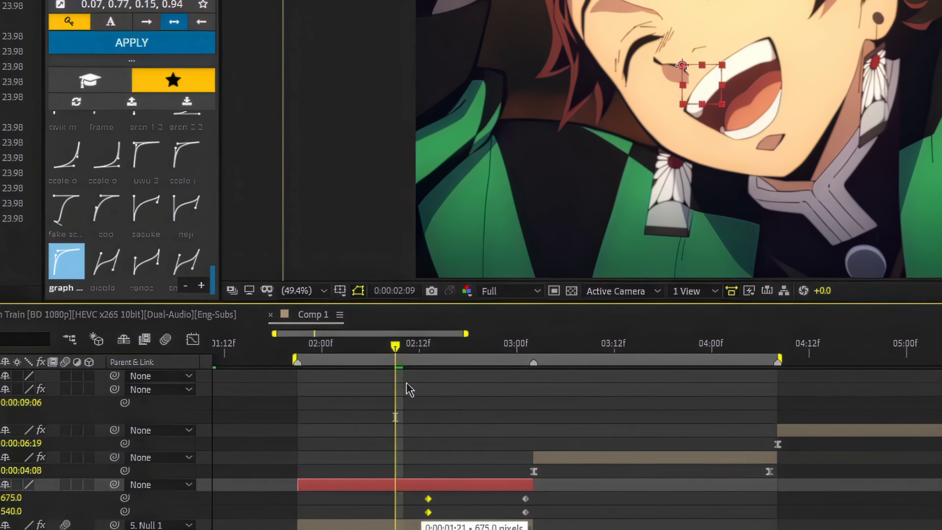
# Lower Null 1's X Position from 675 to 383 so the clip slides across
pyautogui.moveTo(400, 359)
pyautogui.mouseDown()
pyautogui.moveTo(509, 376)
pyautogui.moveTo(530, 354)
pyautogui.mouseUp()
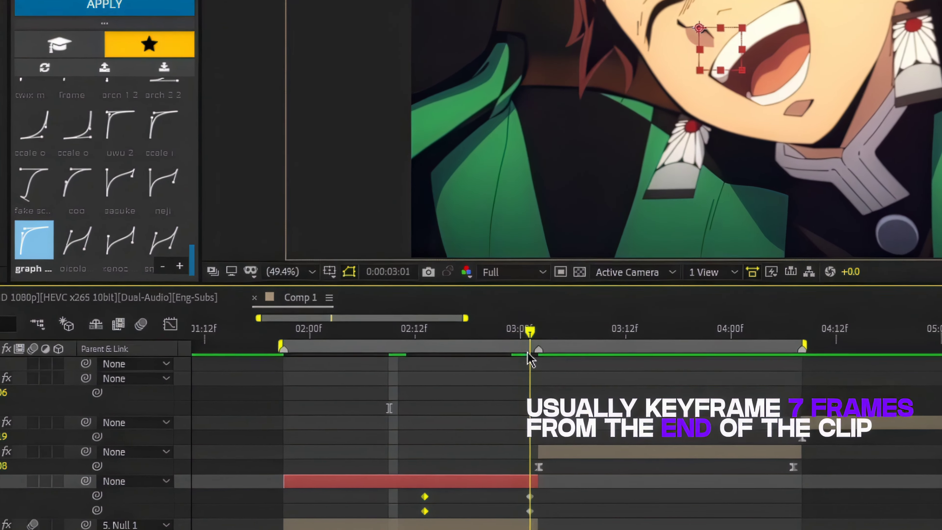
pyautogui.click(365, 479)
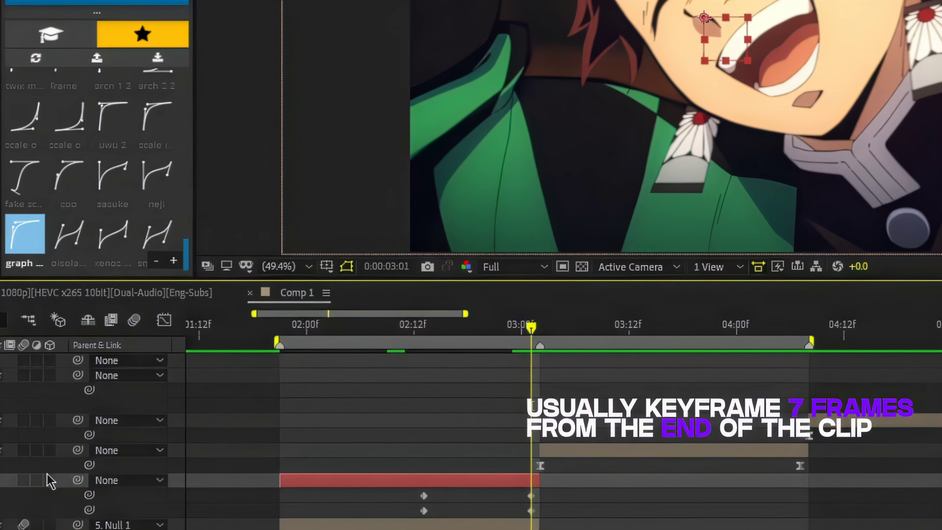
pyautogui.moveTo(530, 327)
pyautogui.mouseDown()
pyautogui.moveTo(658, 334)
pyautogui.moveTo(511, 412)
pyautogui.mouseUp()
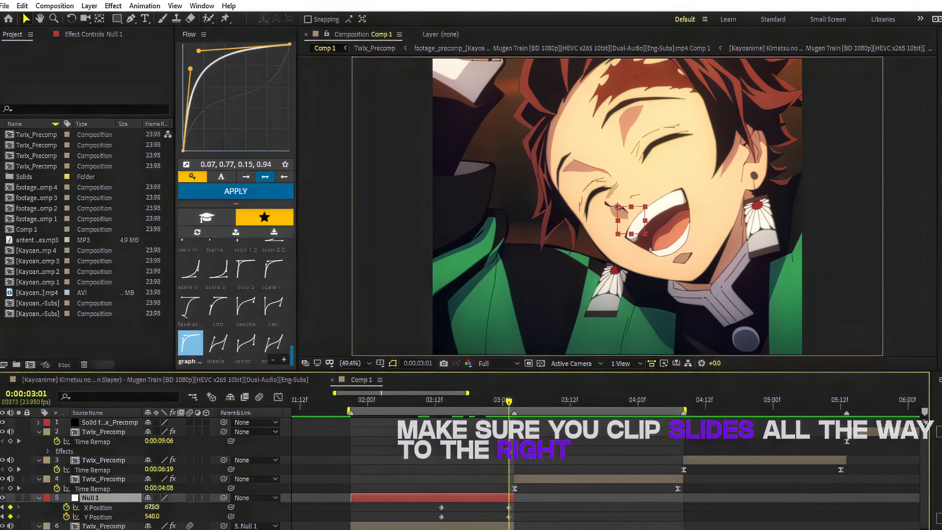
pyautogui.moveTo(154, 511); pyautogui.dragTo(4, 518)
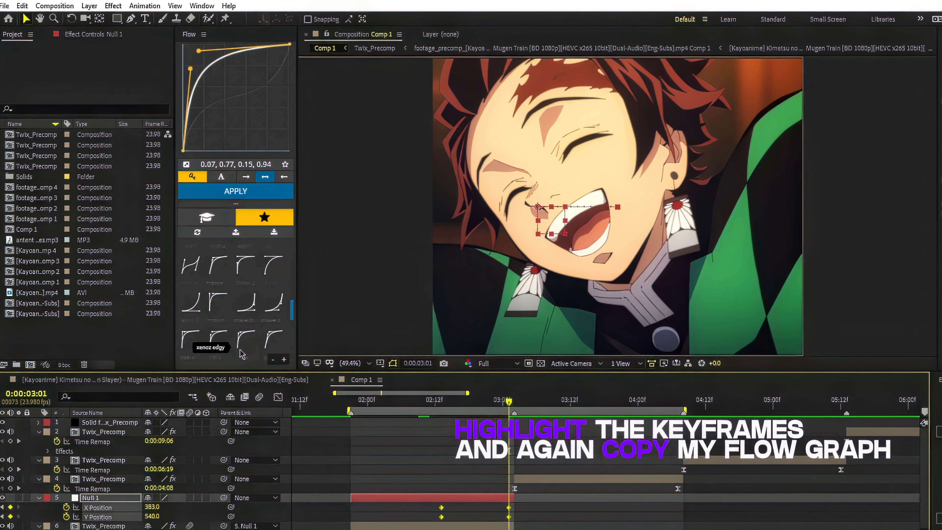
# Apply the 0.98, 0.05, 0.96, 0.30 Flow ease to Null 1's Position keyframes and scrub to review
pyautogui.click(269, 344)
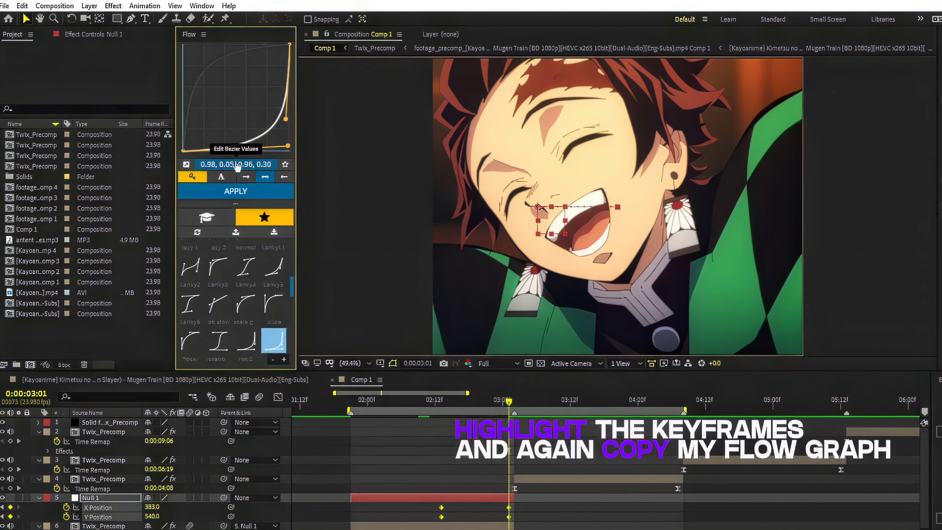
pyautogui.click(235, 191)
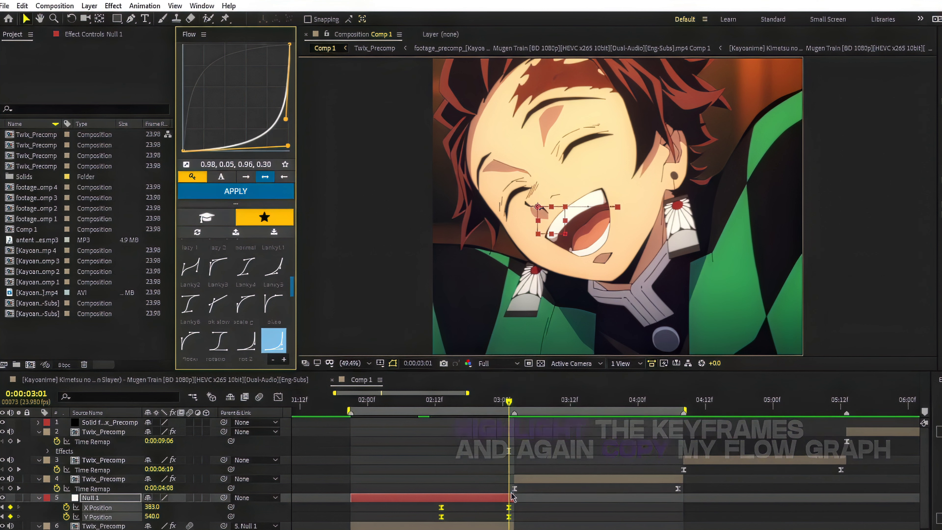
pyautogui.click(501, 501)
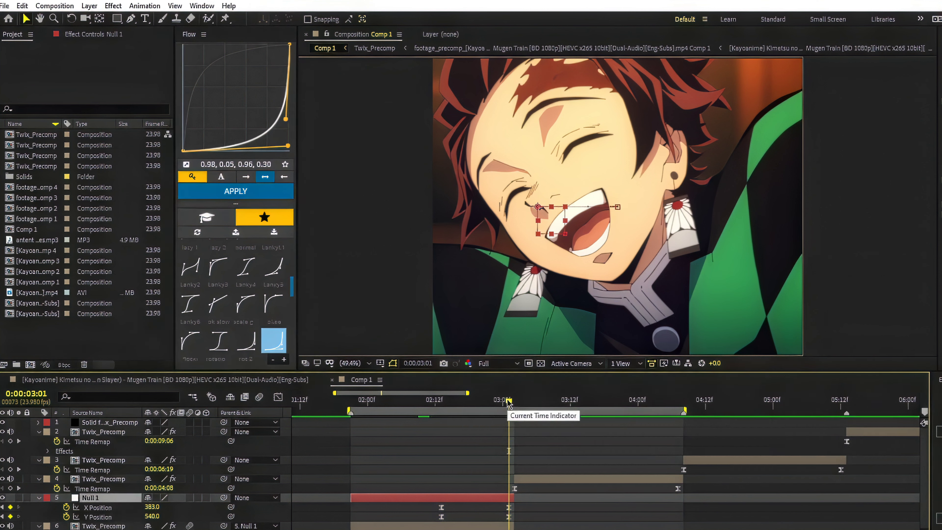
pyautogui.moveTo(508, 402)
pyautogui.mouseDown()
pyautogui.moveTo(487, 401)
pyautogui.moveTo(508, 409)
pyautogui.moveTo(491, 414)
pyautogui.moveTo(515, 423)
pyautogui.mouseUp()
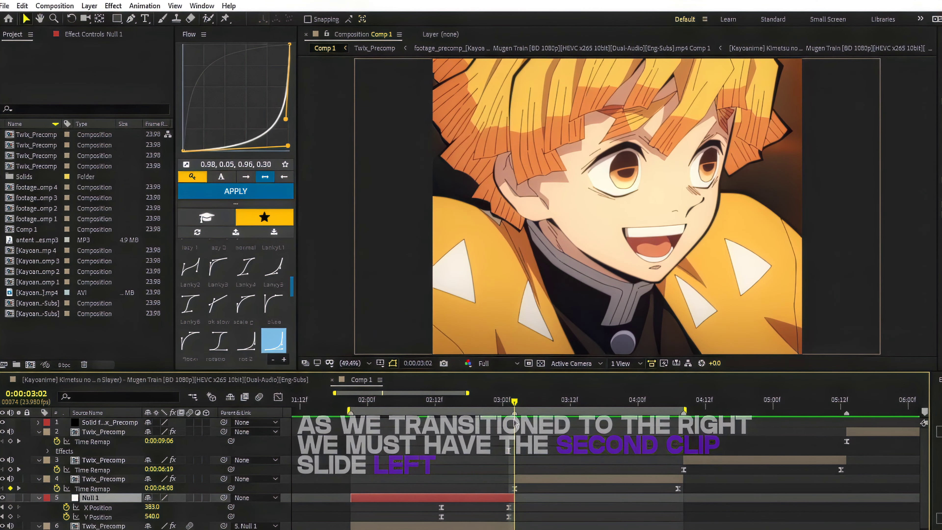
# Set layer 4's Position X to 956, separate dimensions, and drag X down to 393
pyautogui.click(541, 483)
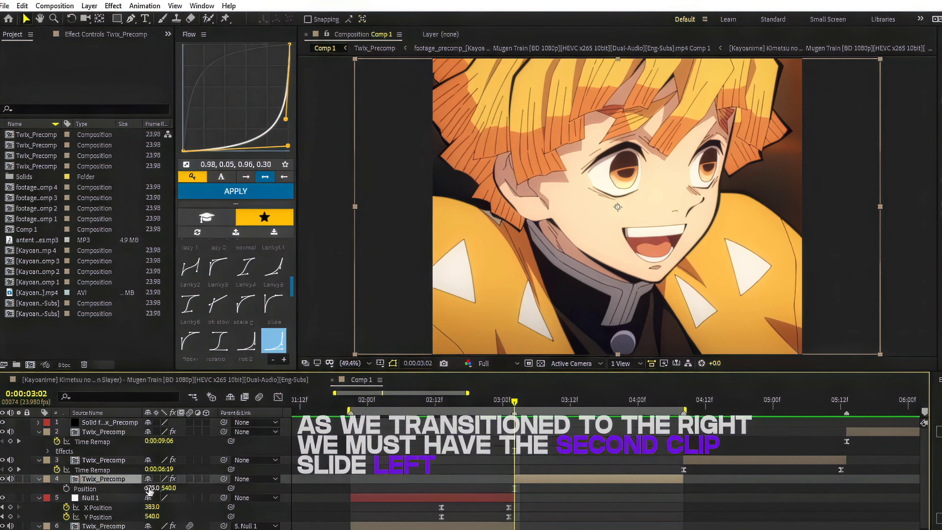
pyautogui.moveTo(225, 488); pyautogui.dragTo(306, 489)
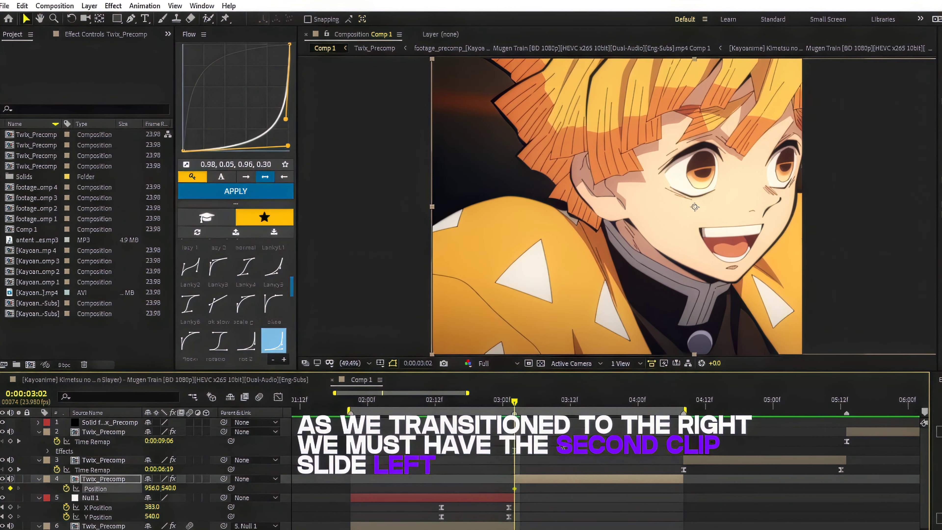
pyautogui.rightClick(110, 489)
pyautogui.click(153, 373)
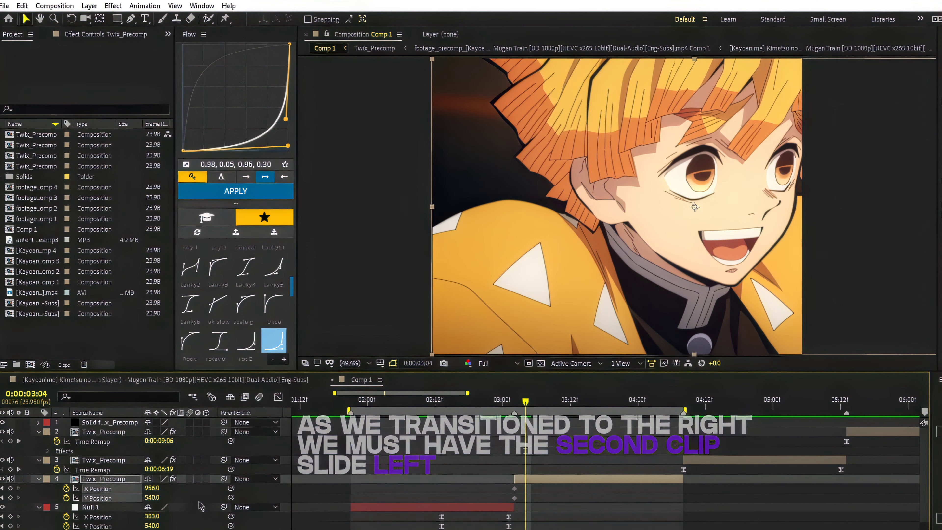
pyautogui.moveTo(132, 488); pyautogui.dragTo(33, 487)
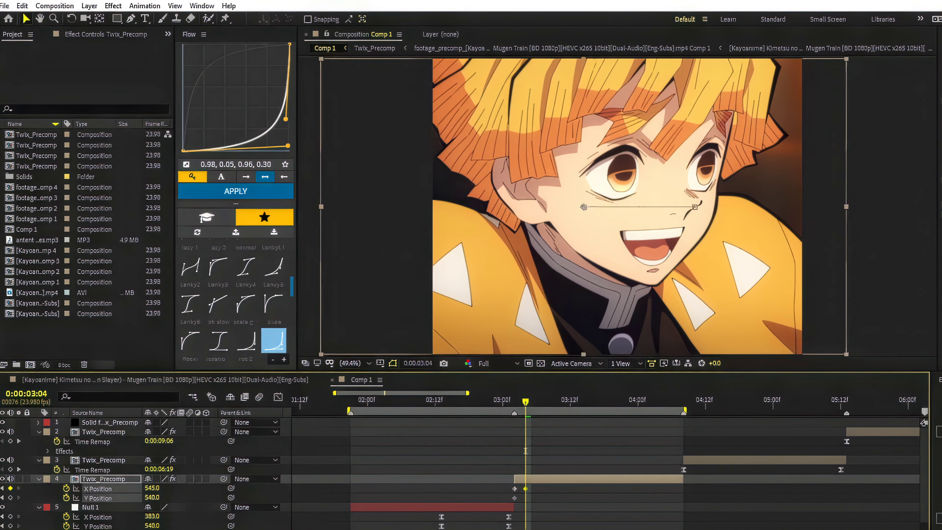
pyautogui.moveTo(33, 487); pyautogui.dragTo(0, 488)
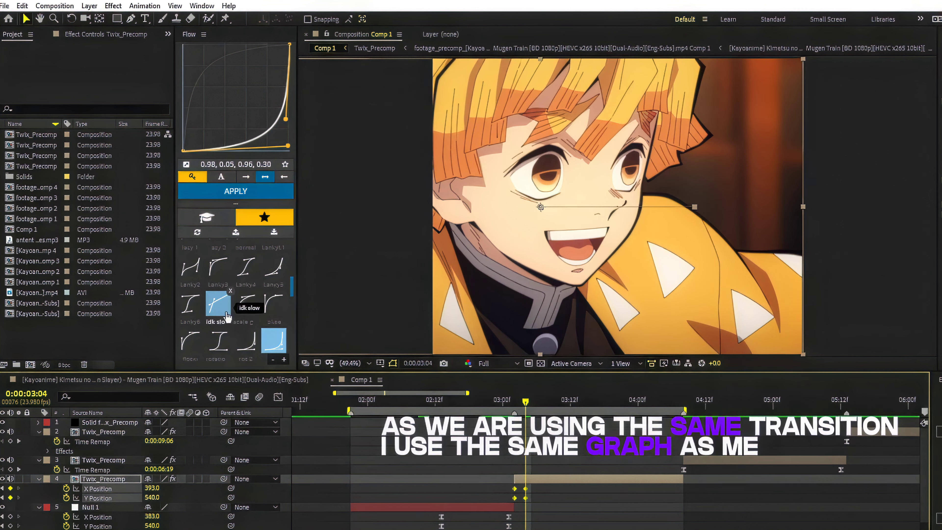
pyautogui.scroll(-5, 207, 324)
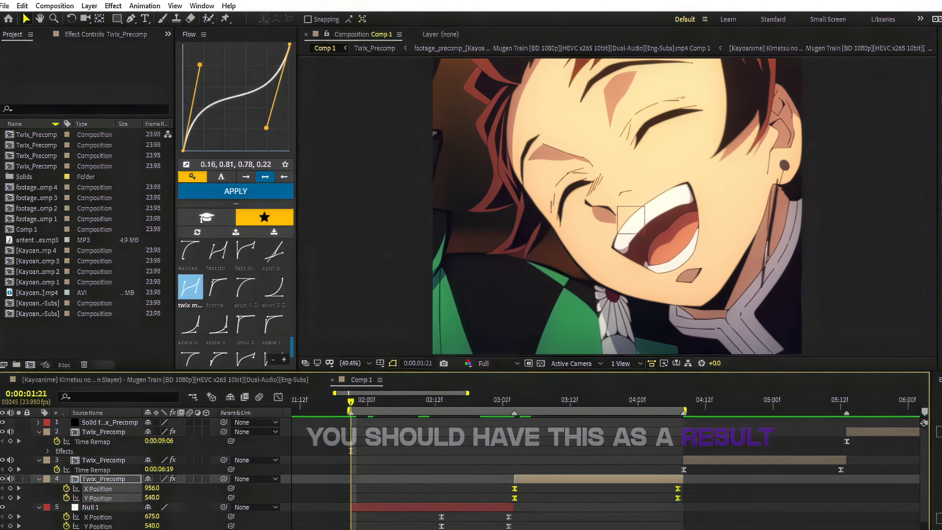
# Preview the second clip's eased slide transition
pyautogui.press('space')
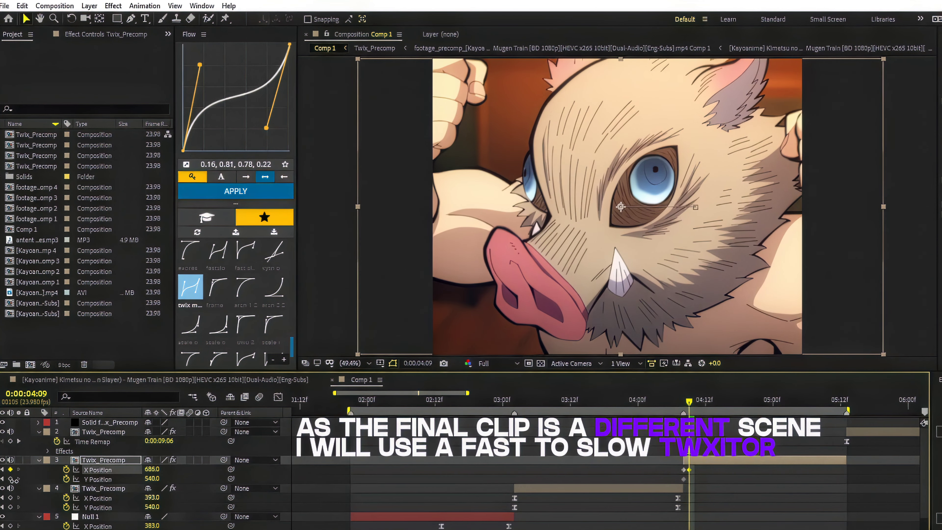
# Ease layer 3's X Position slide with the 0.07, 0.77, 0.15, 0.94 curve and move its end keyframes near 06:00
pyautogui.hotkey('shift', 'Left')
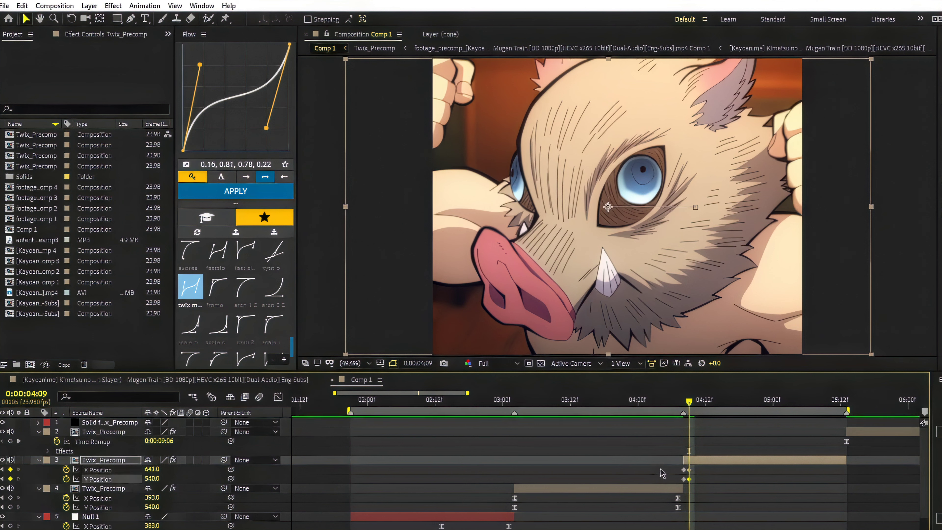
pyautogui.moveTo(718, 467); pyautogui.dragTo(659, 492)
pyautogui.scroll(-3, 216, 297)
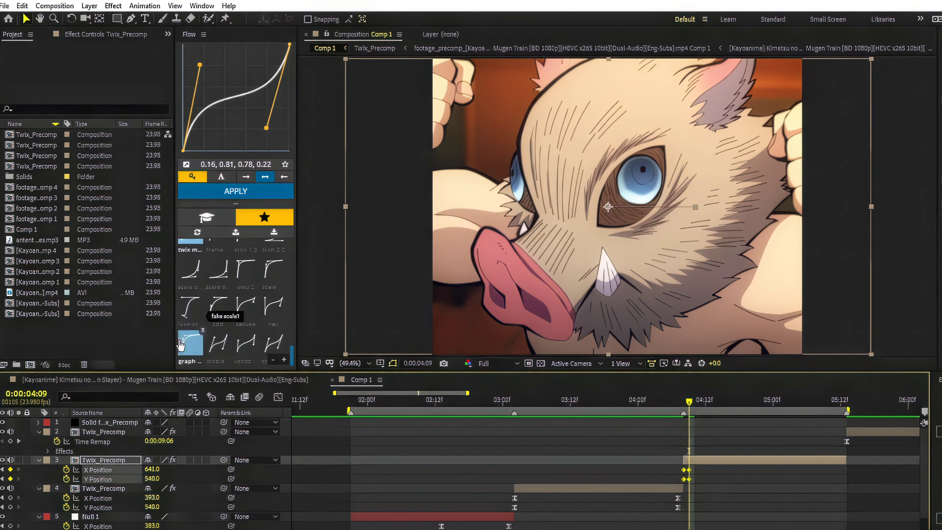
pyautogui.click(190, 351)
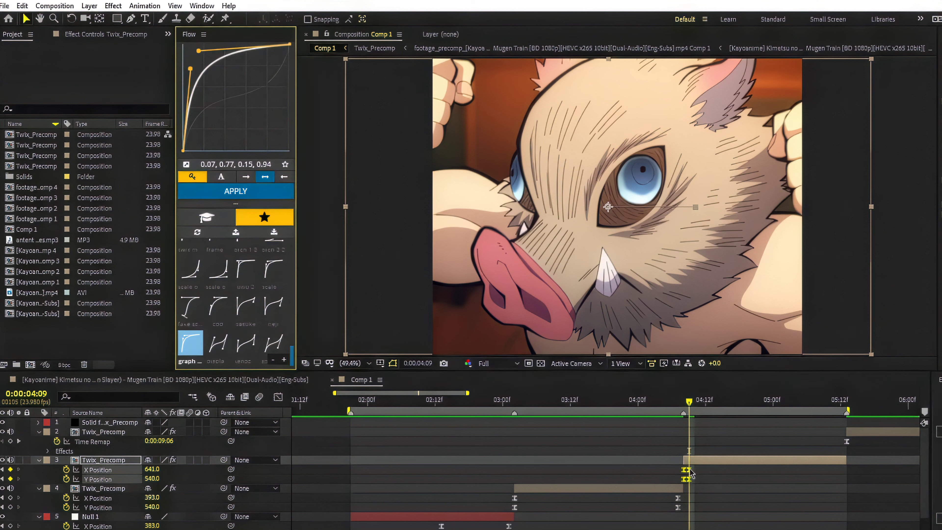
pyautogui.moveTo(690, 473); pyautogui.dragTo(903, 476)
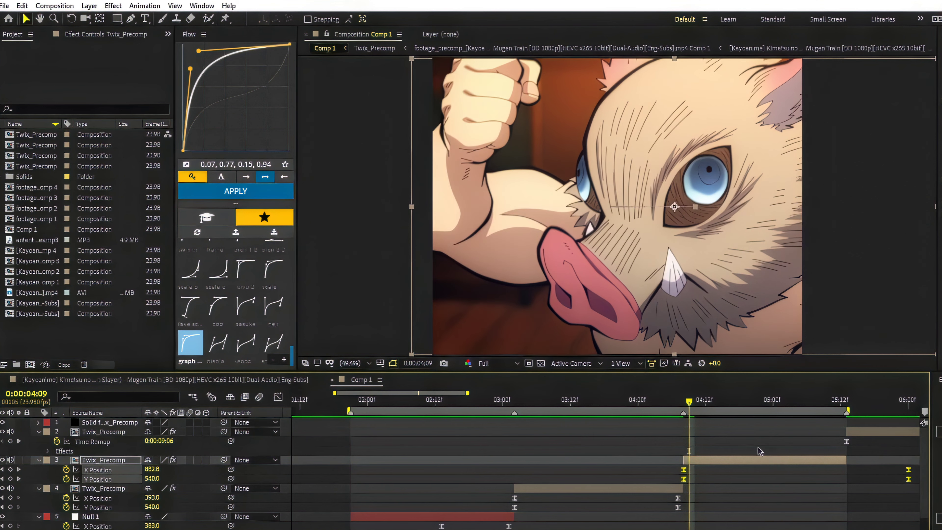
pyautogui.click(701, 462)
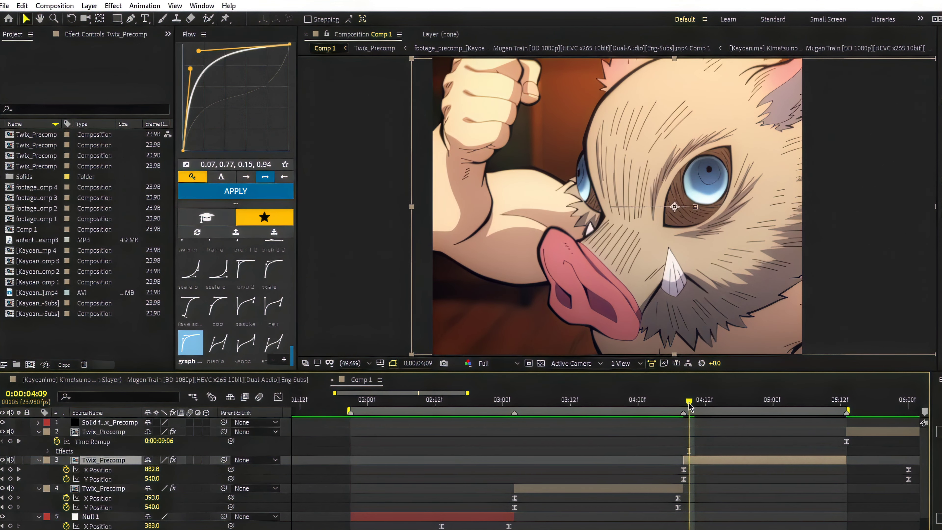
pyautogui.moveTo(689, 402); pyautogui.dragTo(813, 401)
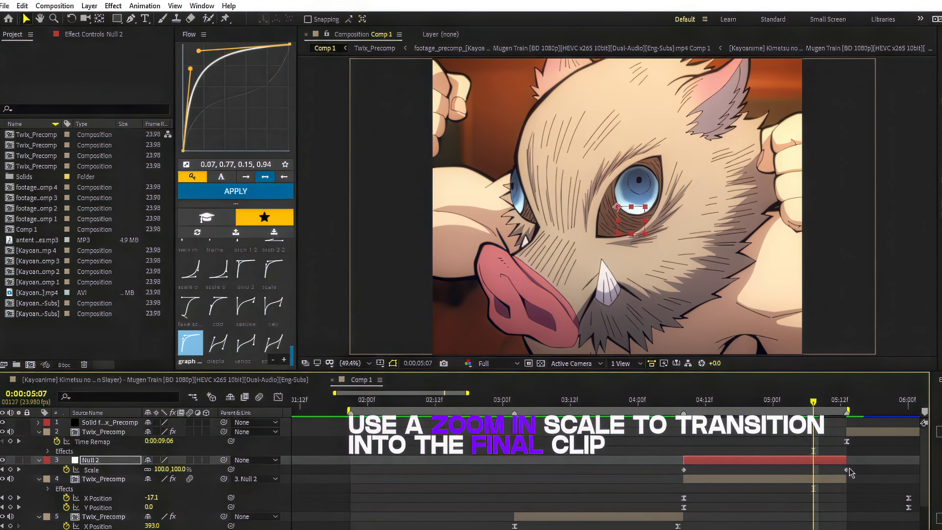
# Keyframe Null 2's Scale from 100% up to 135% at 05:12
pyautogui.moveTo(684, 469); pyautogui.dragTo(773, 469)
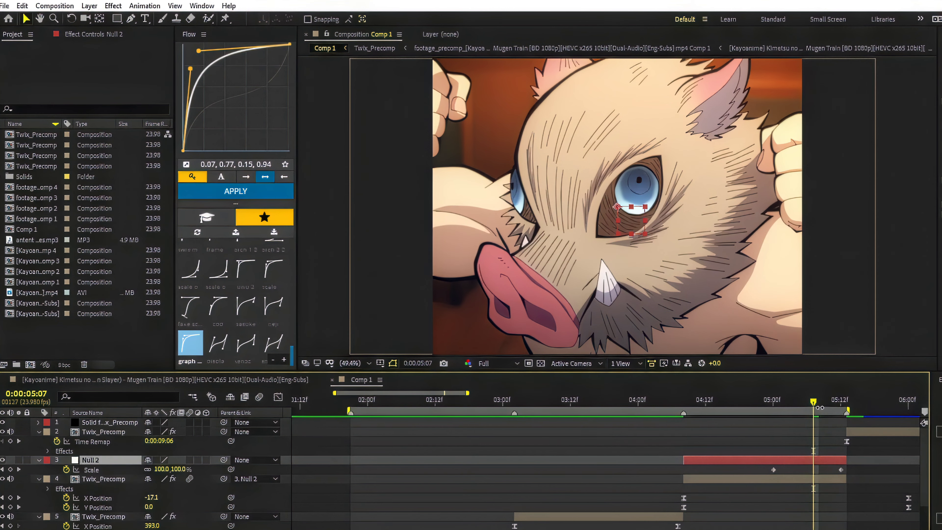
pyautogui.moveTo(814, 404); pyautogui.dragTo(839, 404)
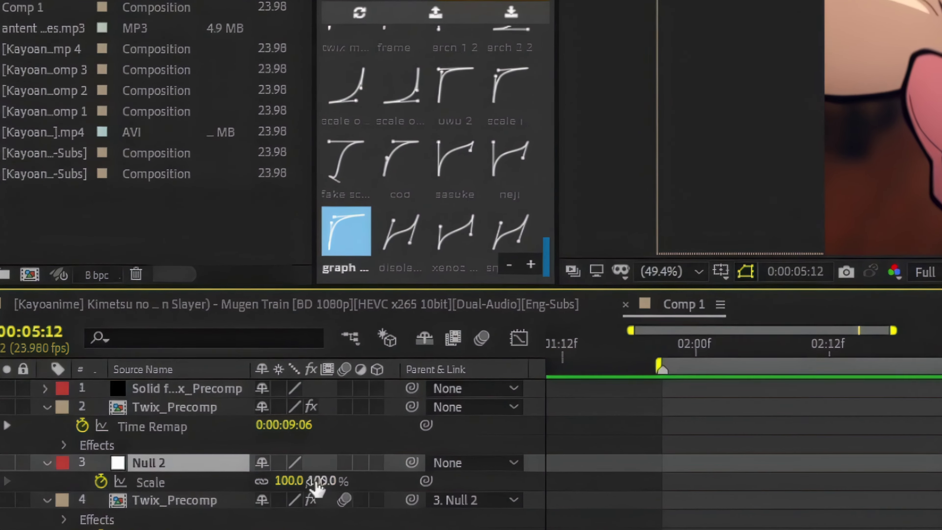
pyautogui.moveTo(322, 481); pyautogui.dragTo(335, 481)
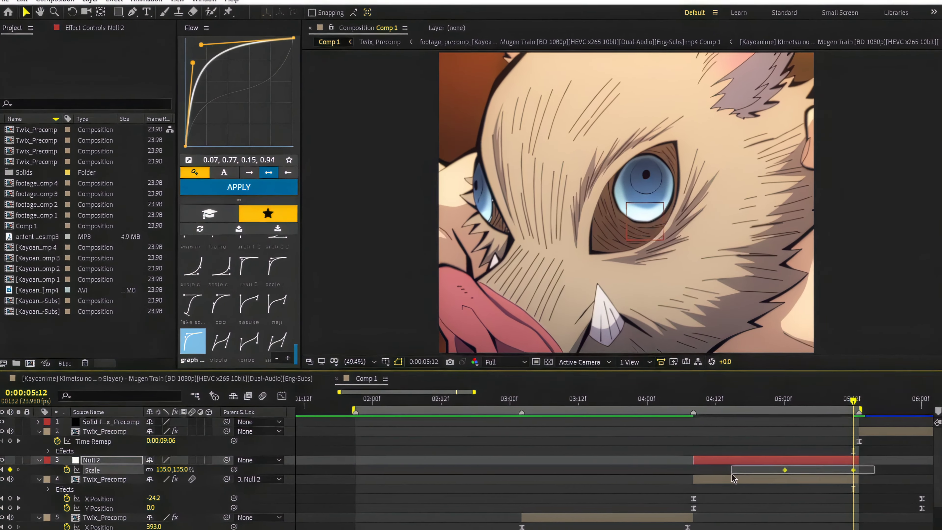
# Ease Null 2's Scale keyframes with the 0.98, 0.05, 0.96, 0.30 curve and widen the timeline view
pyautogui.scroll(5, 237, 304)
pyautogui.click(273, 285)
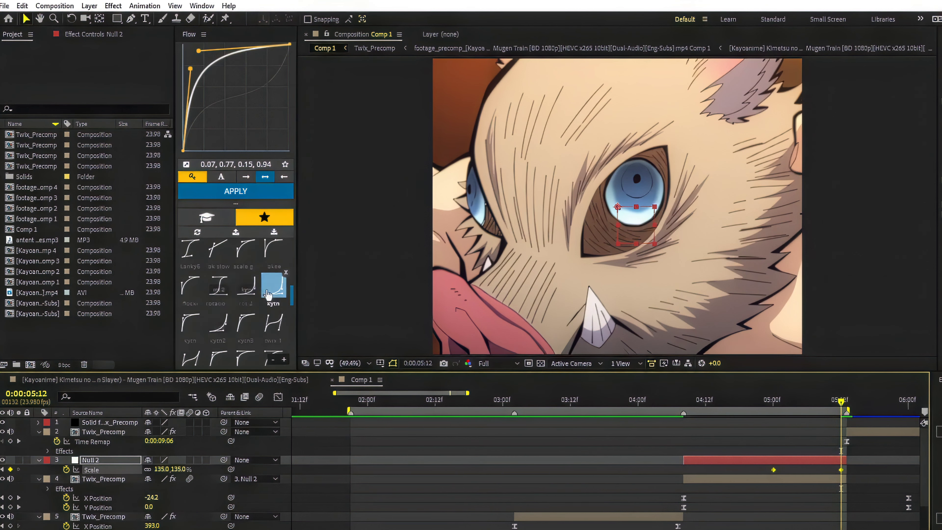
pyautogui.click(229, 197)
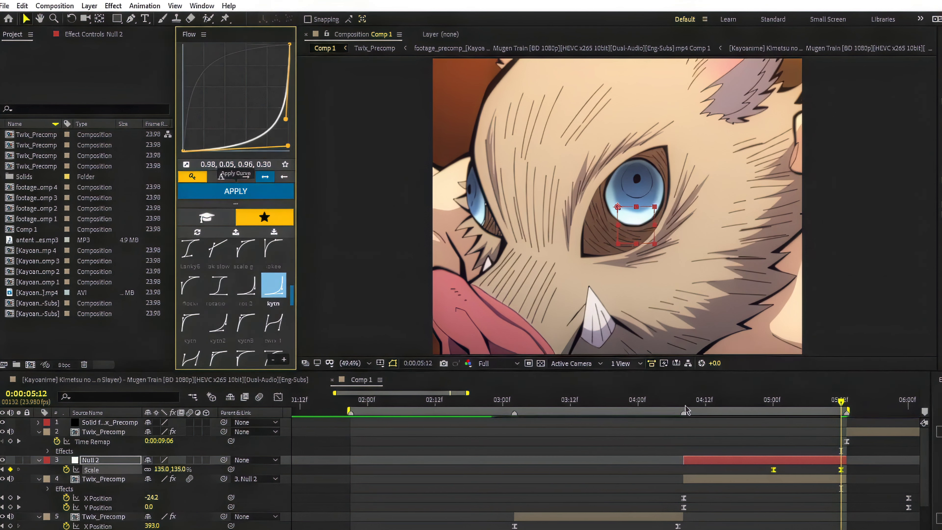
pyautogui.click(819, 466)
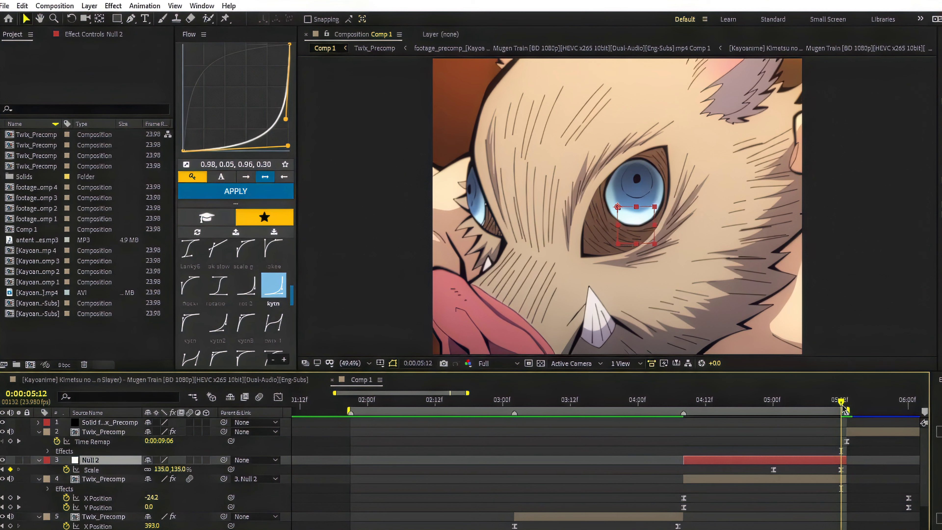
pyautogui.press('-')
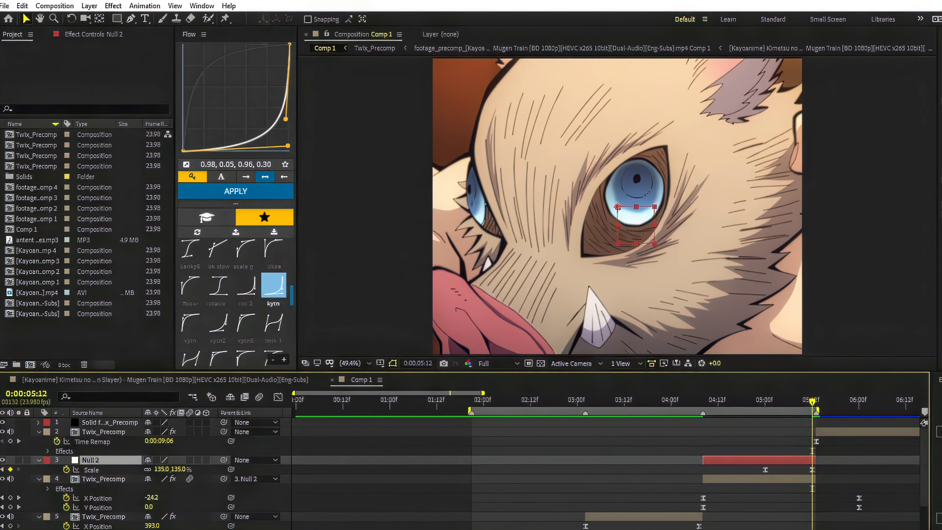
pyautogui.press('-')
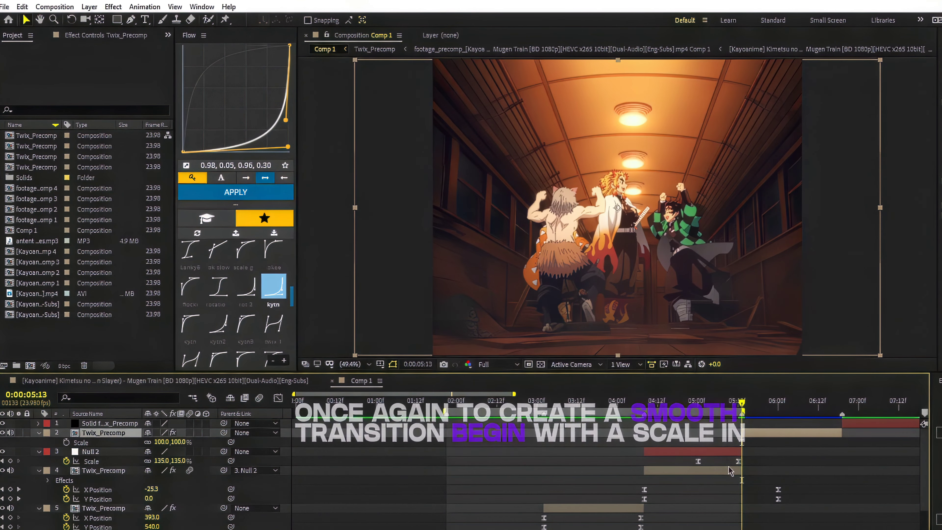
# Keyframe layer 2's Scale at 100% at 05:13 and 125% two frames later
pyautogui.click(66, 442)
pyautogui.press('pagedown')
pyautogui.press('pagedown')
pyautogui.write('12')
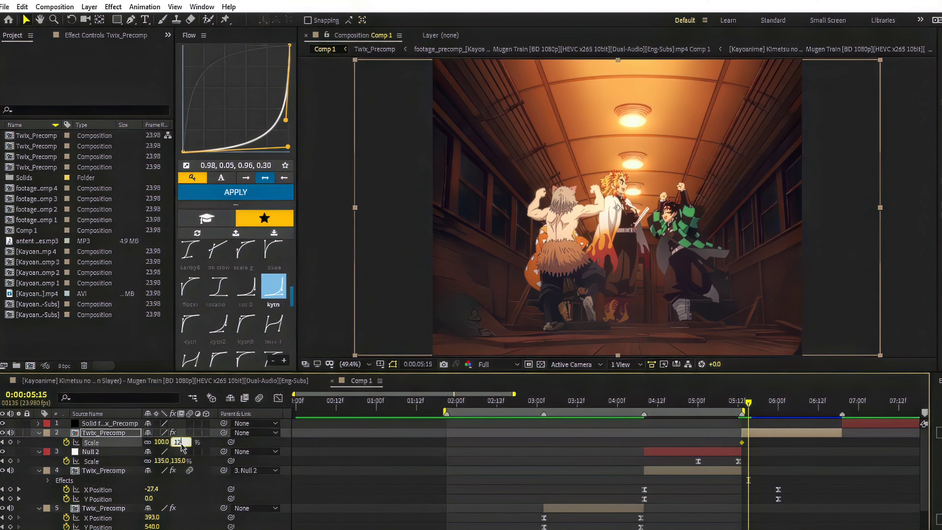
pyautogui.write('5')
pyautogui.press('Return')
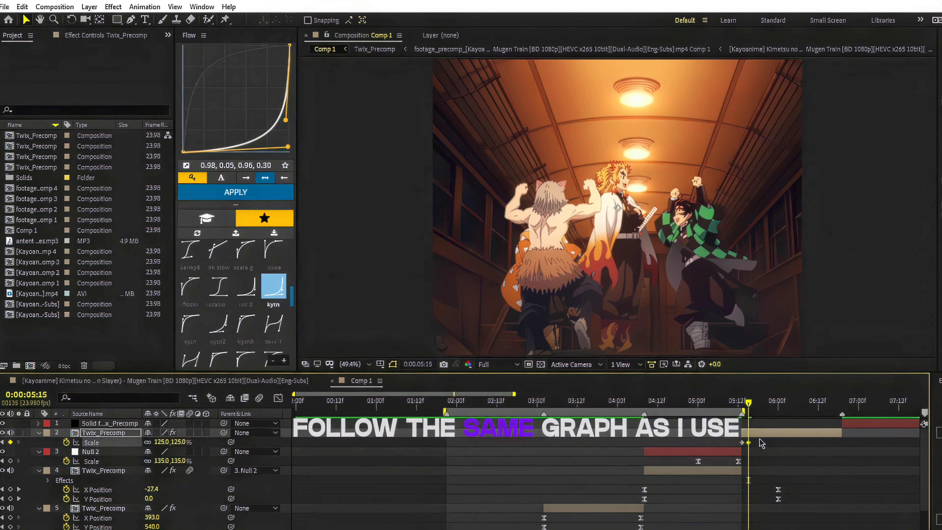
# Apply the 0.07, 0.77, 0.15, 0.94 ease to those keys and move the 125% key to 07:12
pyautogui.moveTo(761, 448); pyautogui.dragTo(727, 451)
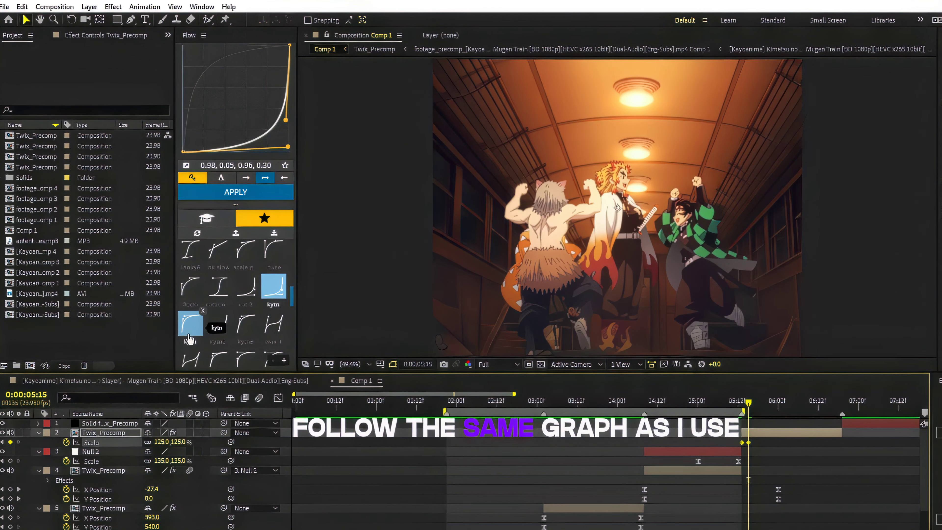
pyautogui.scroll(-5, 189, 338)
pyautogui.click(190, 343)
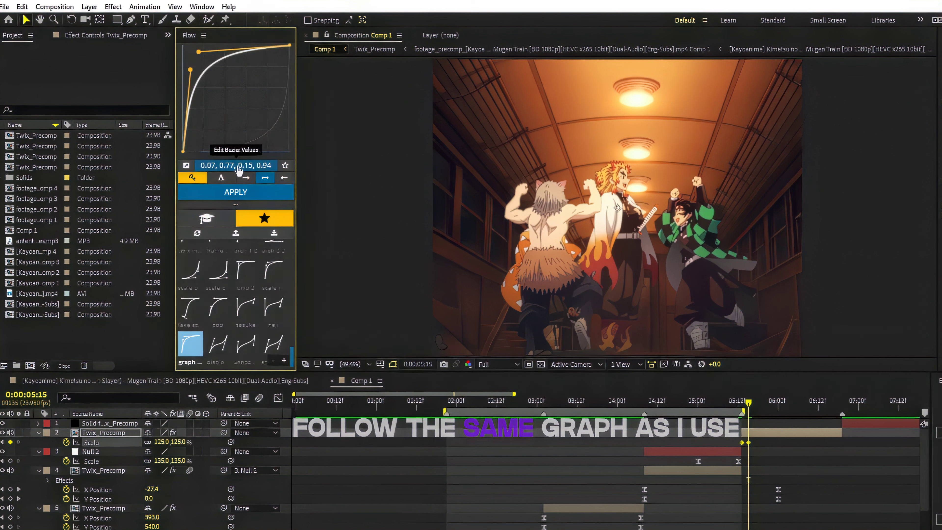
pyautogui.click(258, 192)
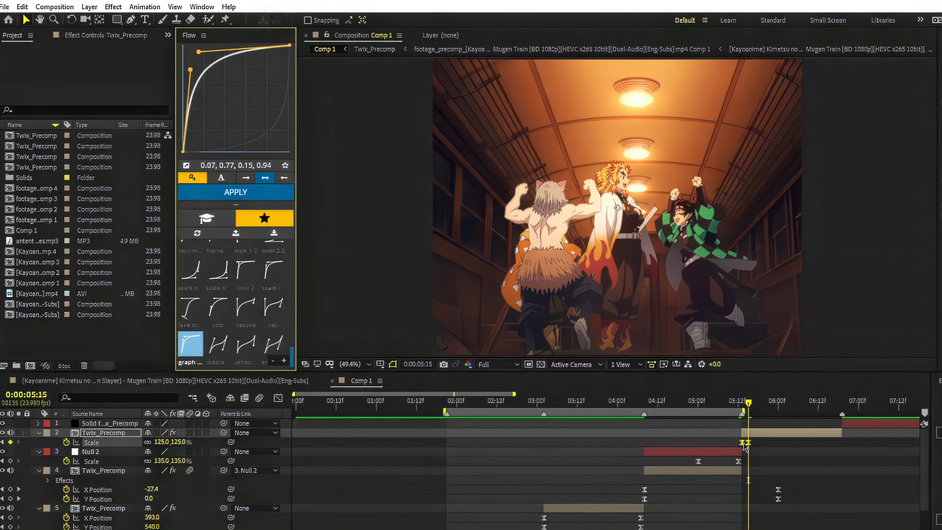
pyautogui.moveTo(747, 442); pyautogui.dragTo(901, 456)
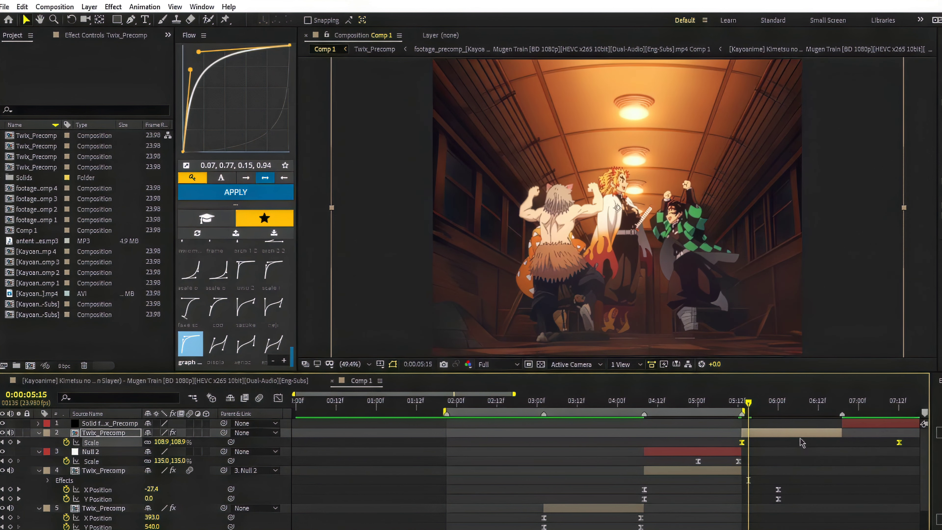
pyautogui.click(777, 434)
pyautogui.hscroll(5, 608, 464)
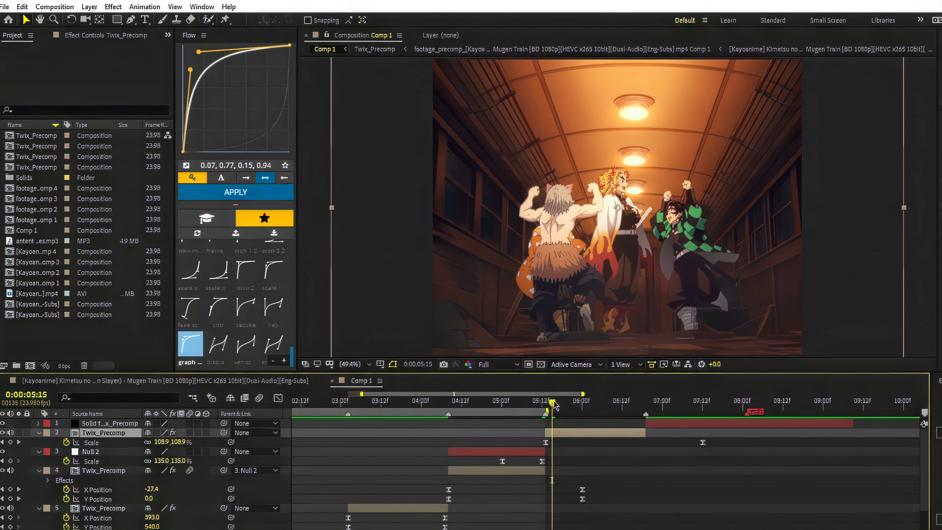
# Keyframe Null 3's Scale from 100% down to 80% at 06:18
pyautogui.moveTo(553, 403); pyautogui.dragTo(723, 419)
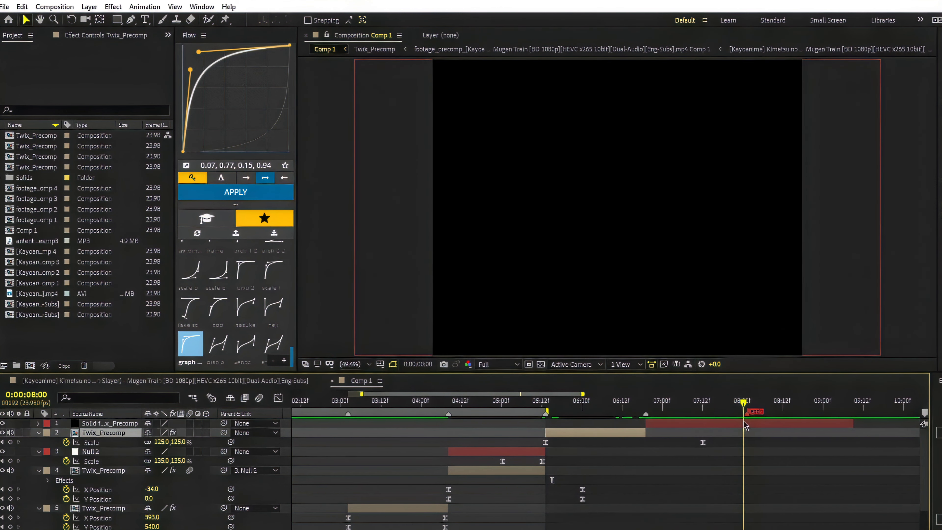
pyautogui.moveTo(744, 421); pyautogui.dragTo(644, 432)
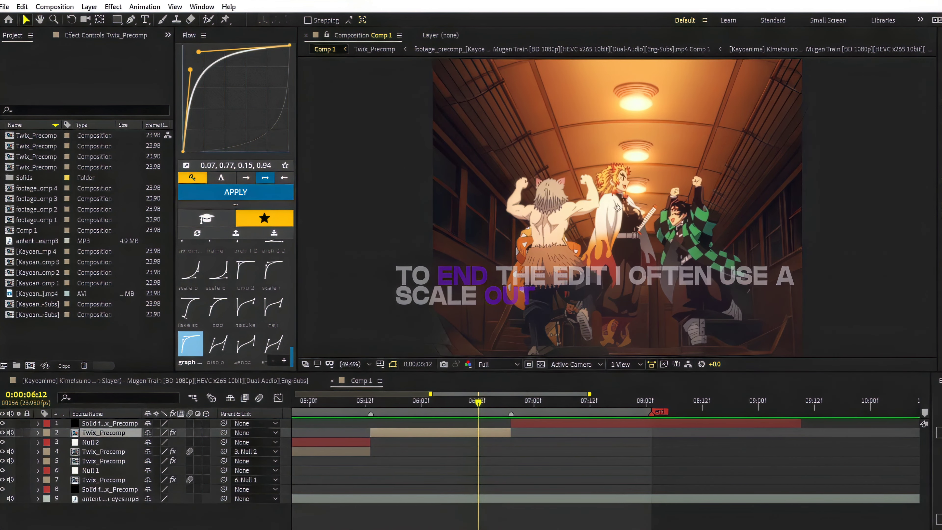
pyautogui.press('s')
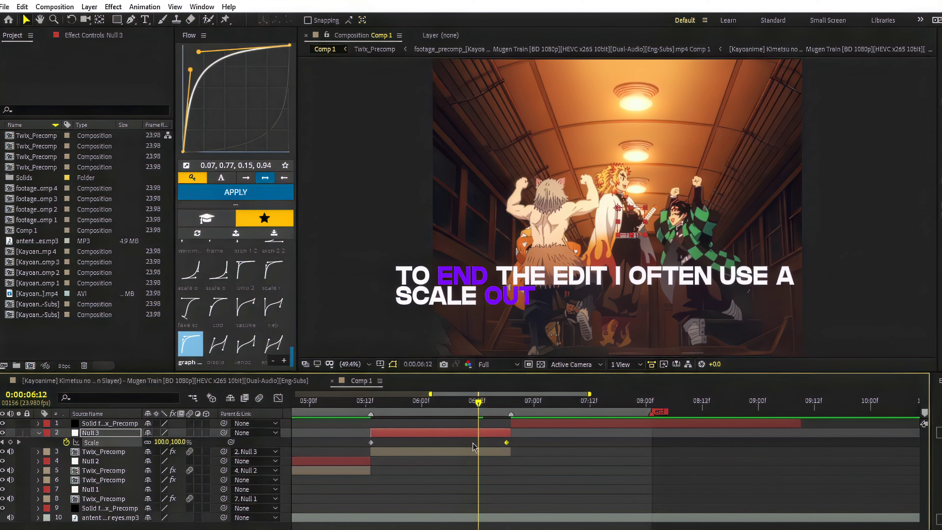
pyautogui.moveTo(371, 443); pyautogui.dragTo(394, 442)
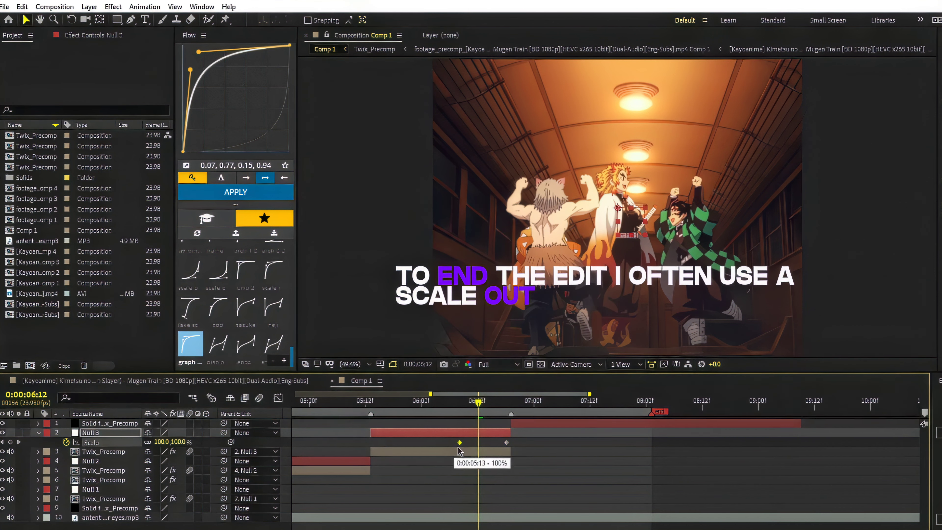
pyautogui.click(478, 404)
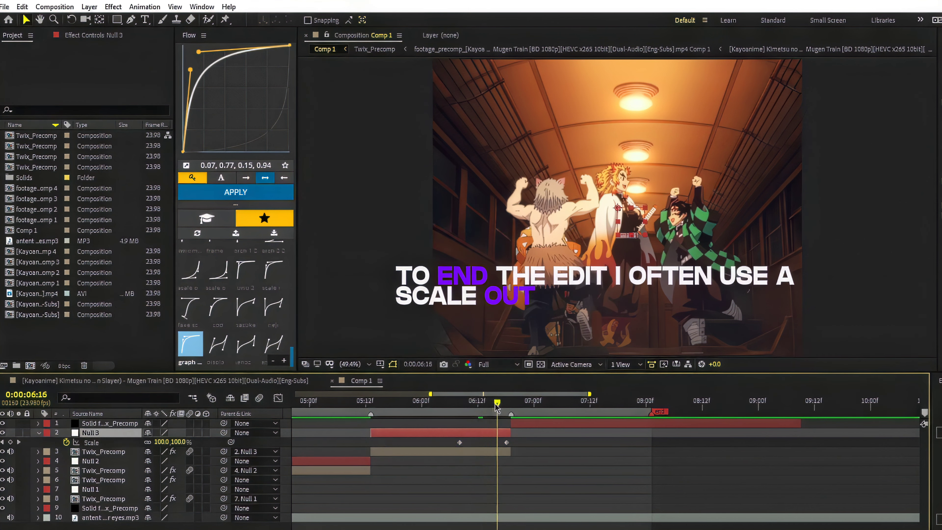
pyautogui.moveTo(497, 407); pyautogui.dragTo(507, 403)
pyautogui.moveTo(178, 442); pyautogui.dragTo(169, 446)
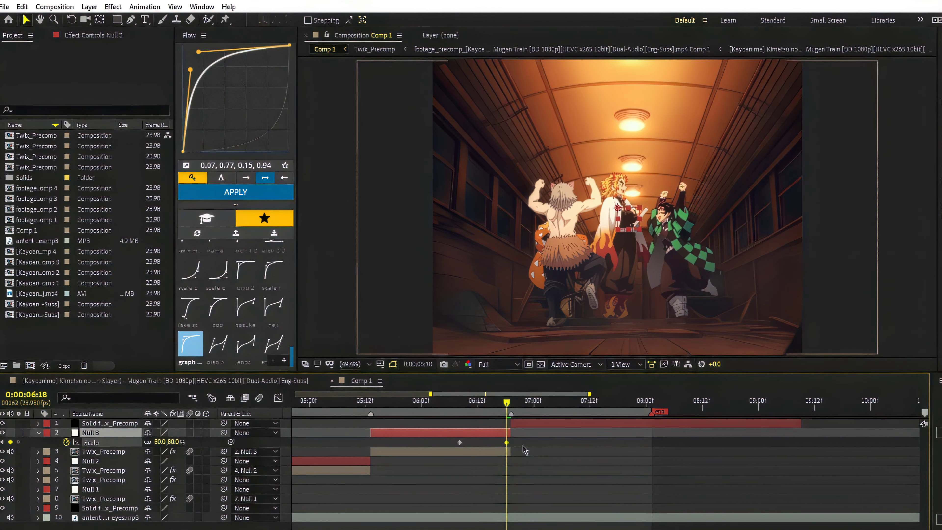
# Ease Null 3's Scale keyframes with the 0.98, 0.05, 0.96, 0.30 curve and show the full timeline
pyautogui.moveTo(520, 440); pyautogui.dragTo(457, 446)
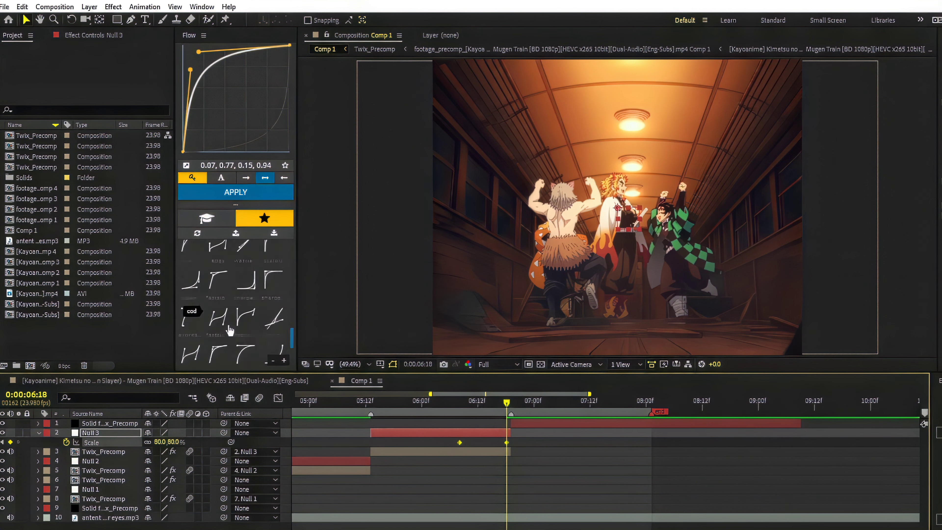
pyautogui.scroll(5, 227, 319)
pyautogui.click(268, 346)
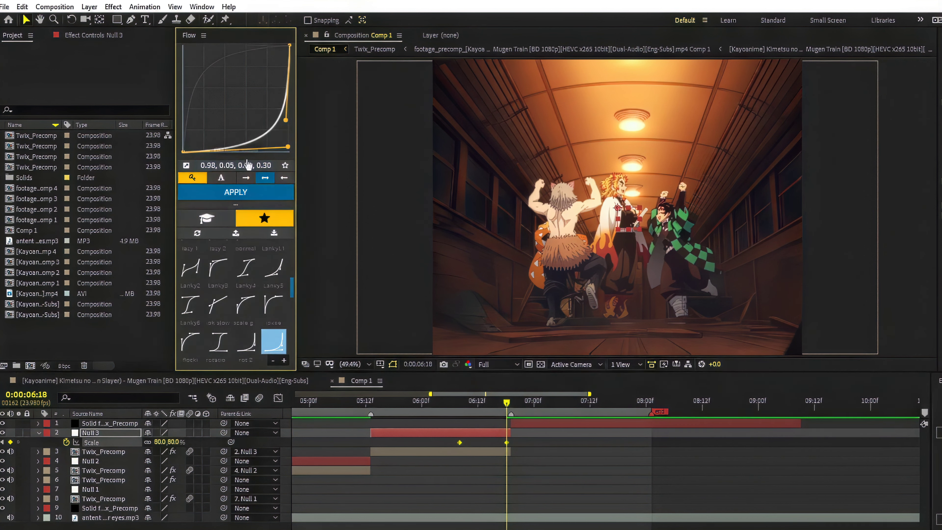
pyautogui.click(241, 192)
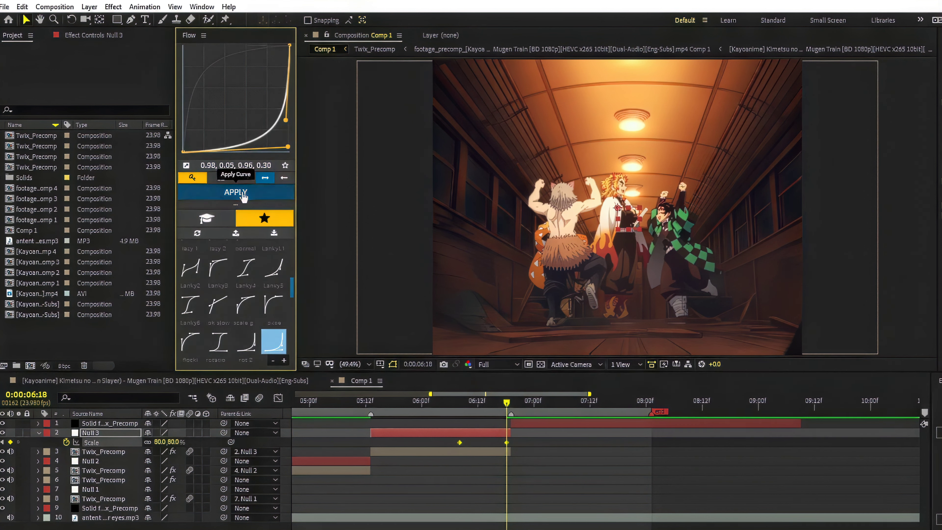
pyautogui.click(493, 433)
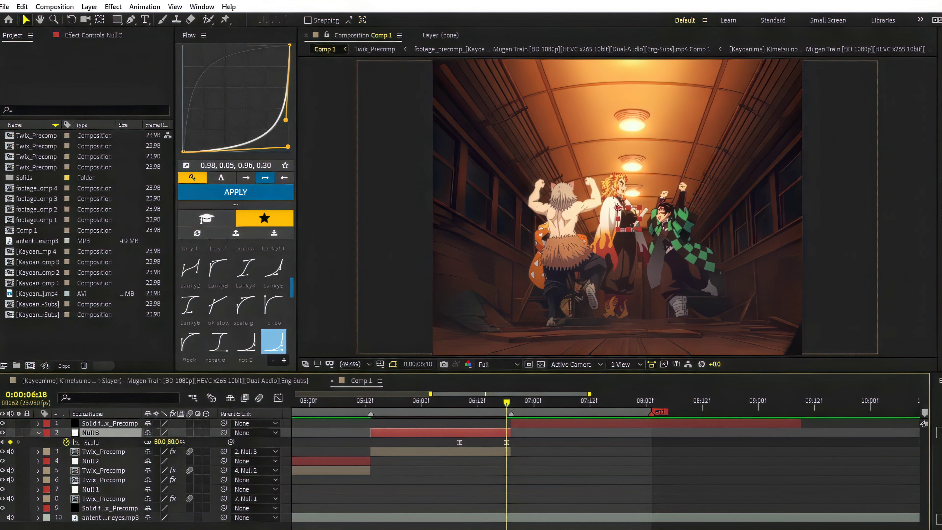
pyautogui.press('-')
pyautogui.press('-')
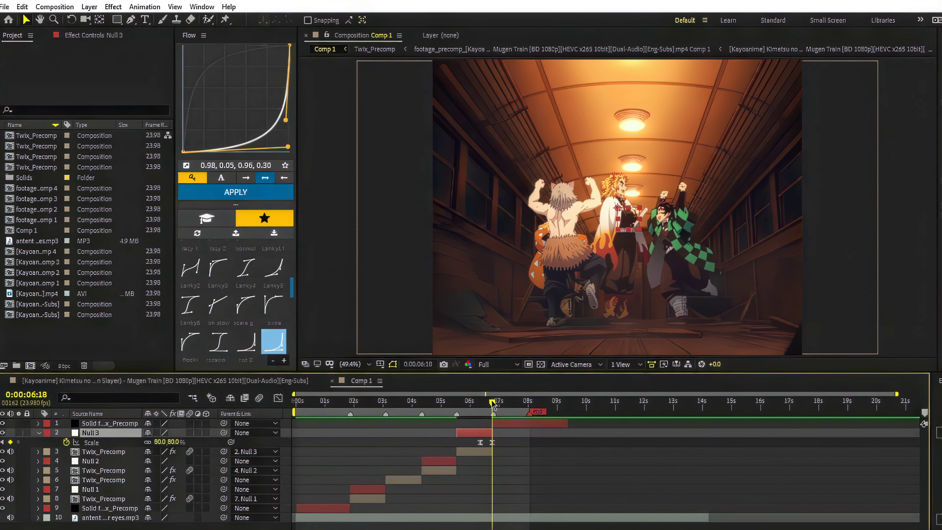
pyautogui.press('Home')
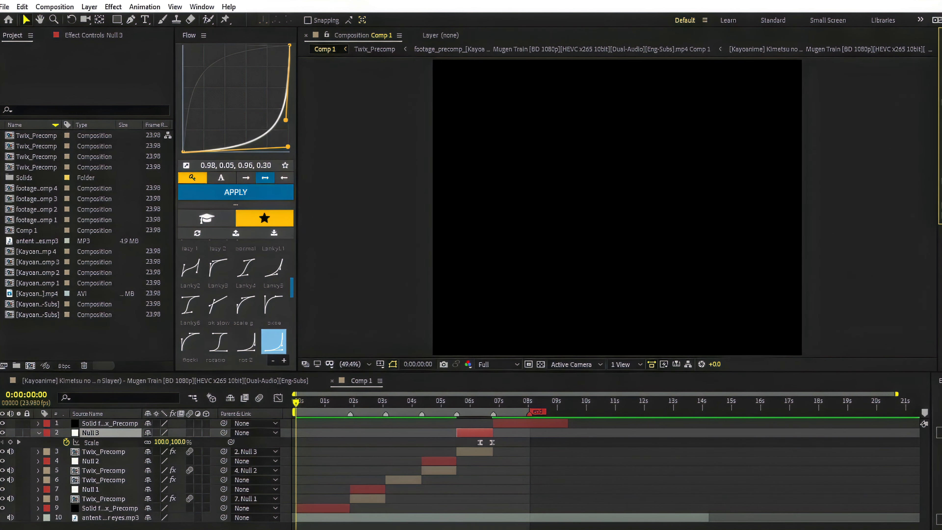
pyautogui.click(681, 473)
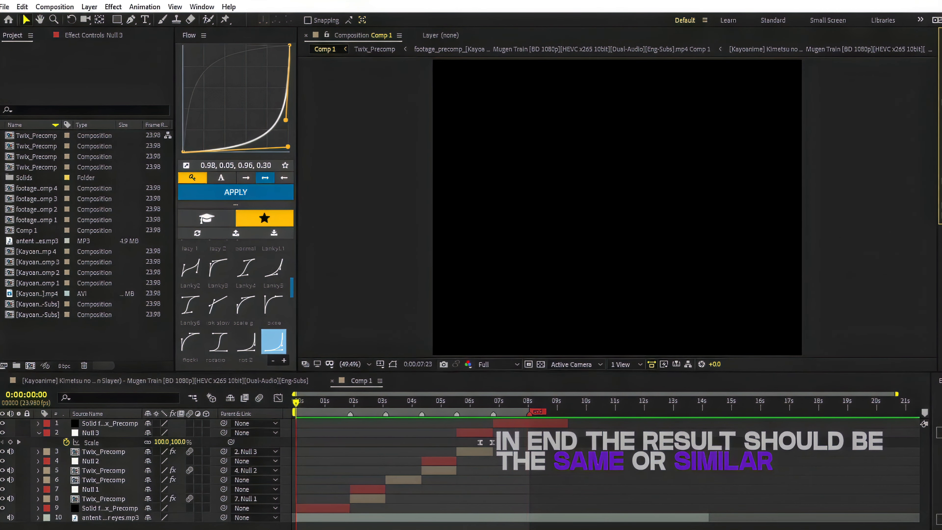
pyautogui.press('space')
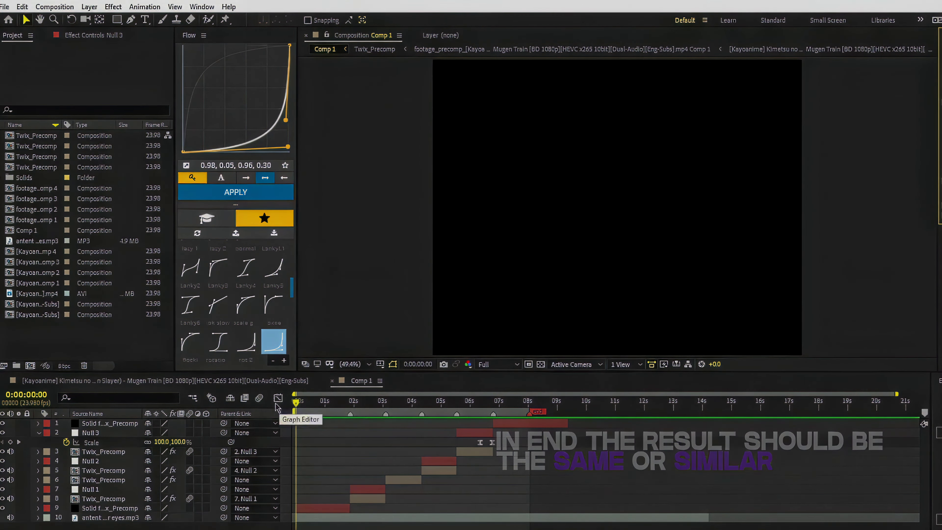